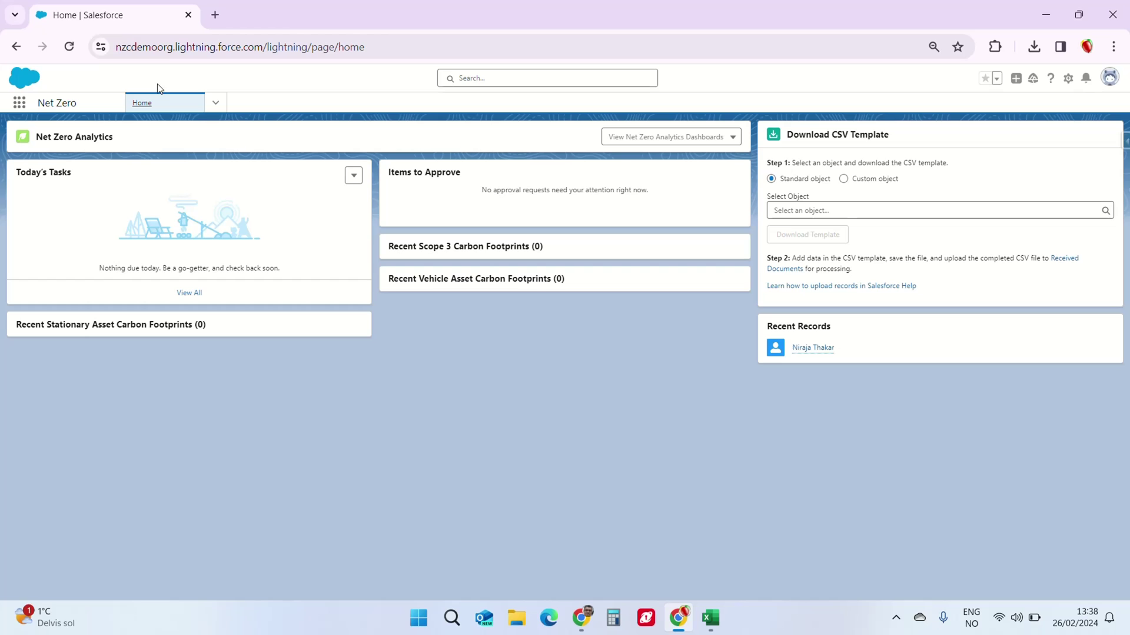
Confirm the All Electricity Emissions Factor Sets list is empty, then open Setup in a new tab.
left_click(216, 102)
scroll(177, 186, "down", 3)
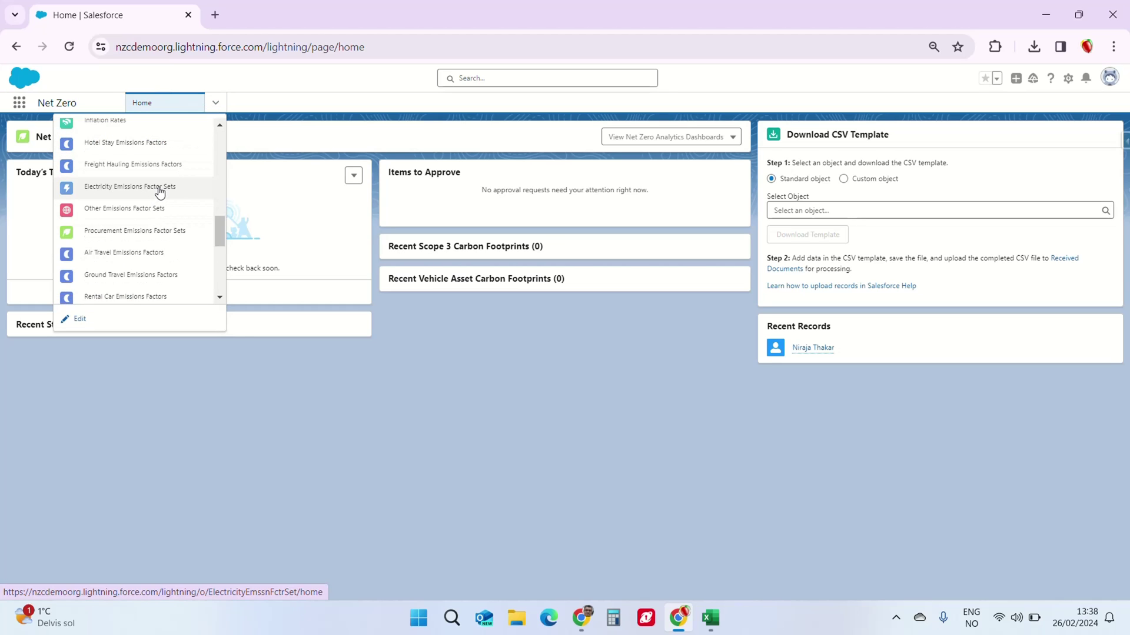
left_click(160, 191)
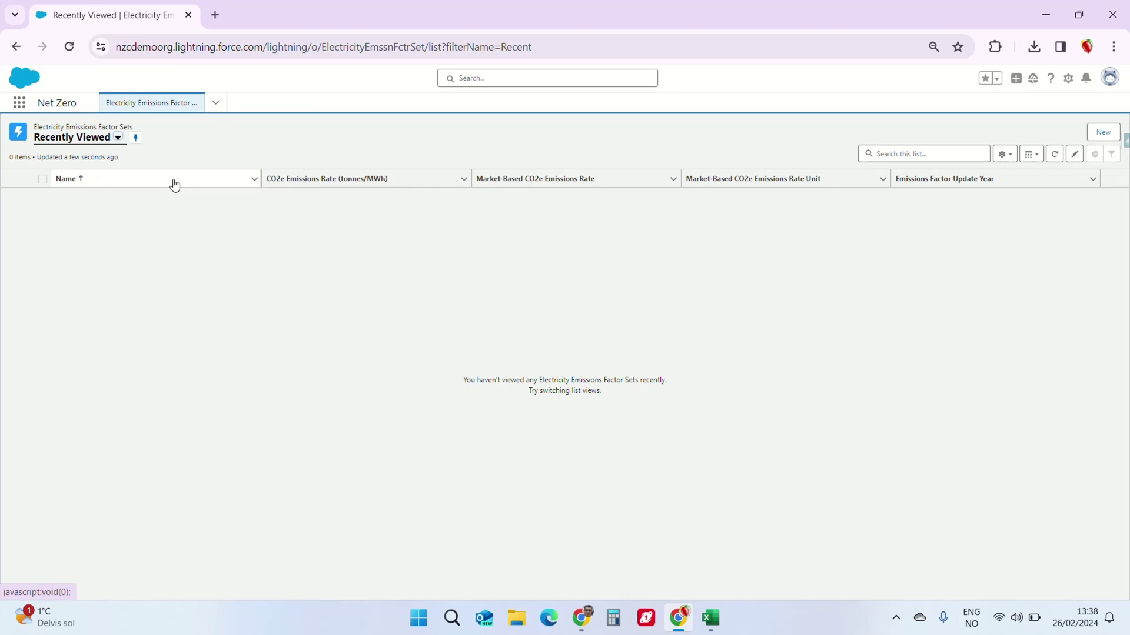
left_click(117, 137)
left_click(118, 176)
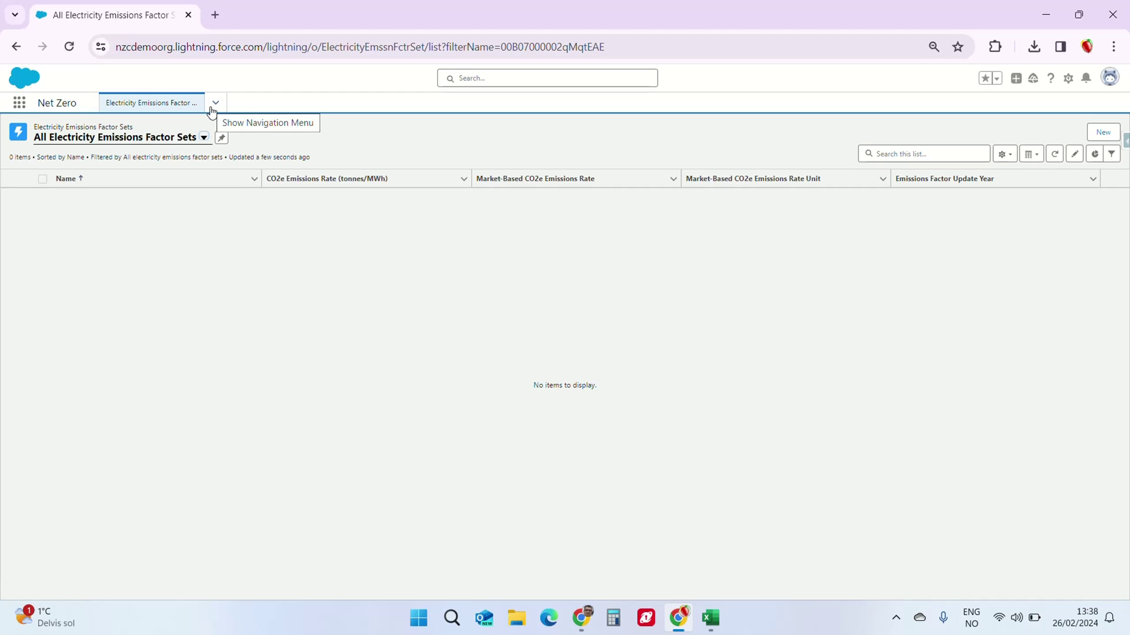
left_click(1068, 78)
left_click(1021, 125)
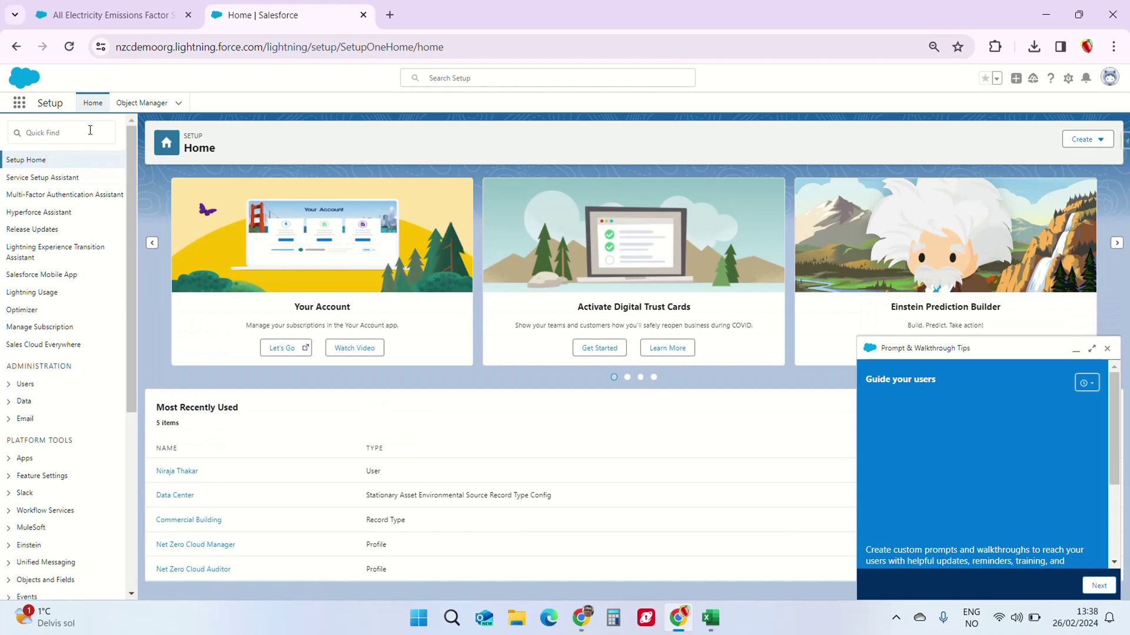
Search Quick Find for 'load refe', open Load Reference Data, and close the walkthrough tips.
left_click(90, 130)
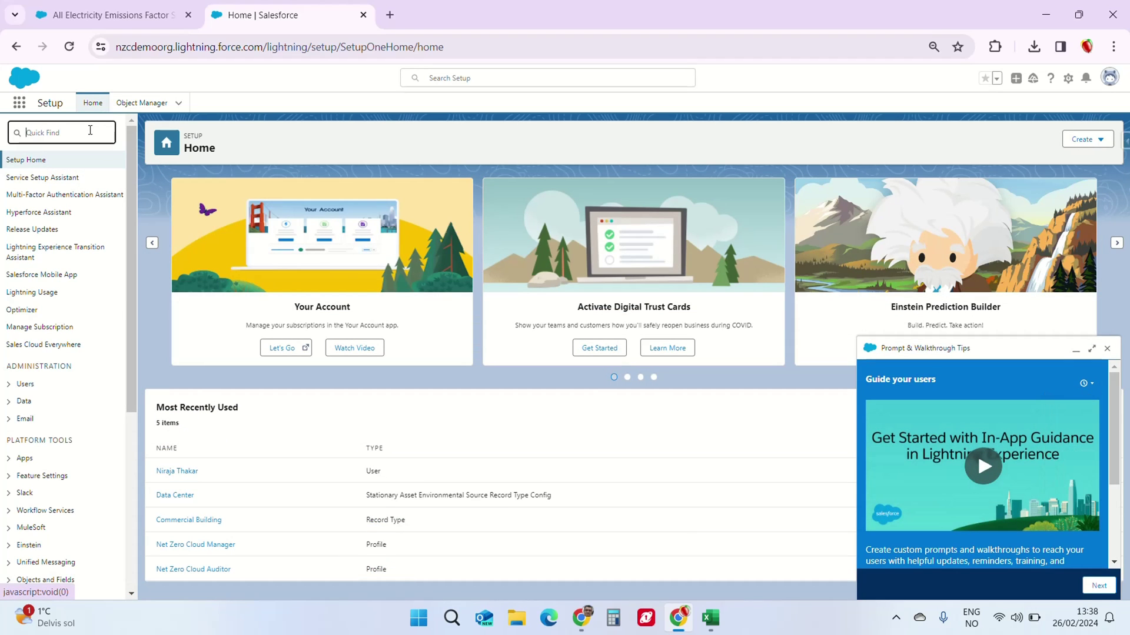
type("load refe")
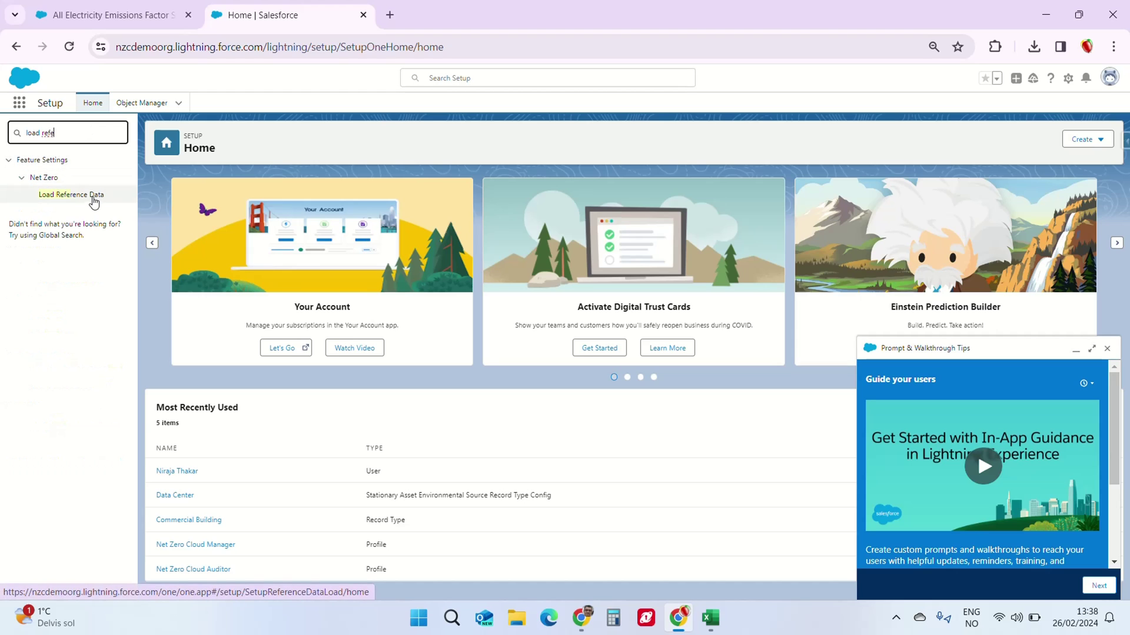
left_click(94, 195)
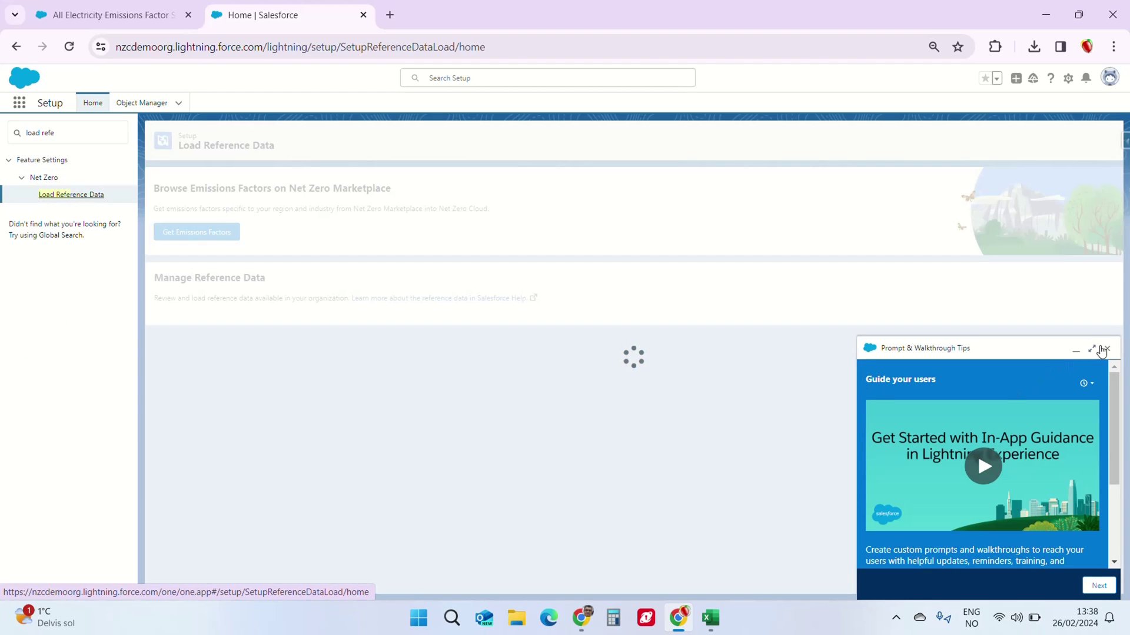
left_click(1107, 349)
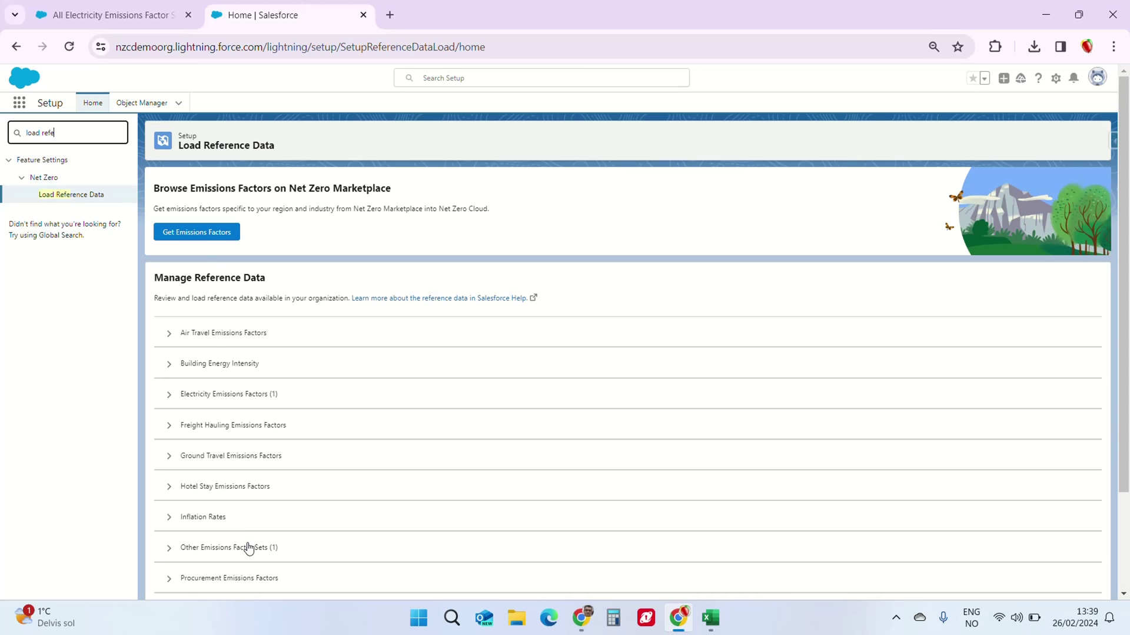
Follow Get Emissions Factors and confirm the redirect to the Net Zero Marketplace catalog.
left_click(197, 232)
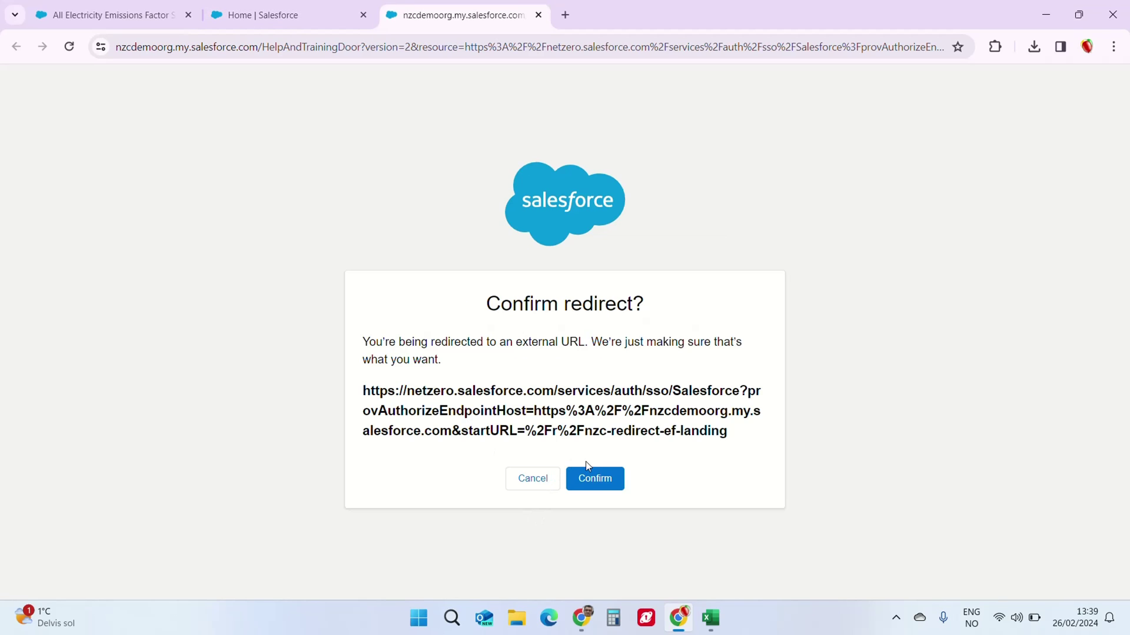
left_click(609, 482)
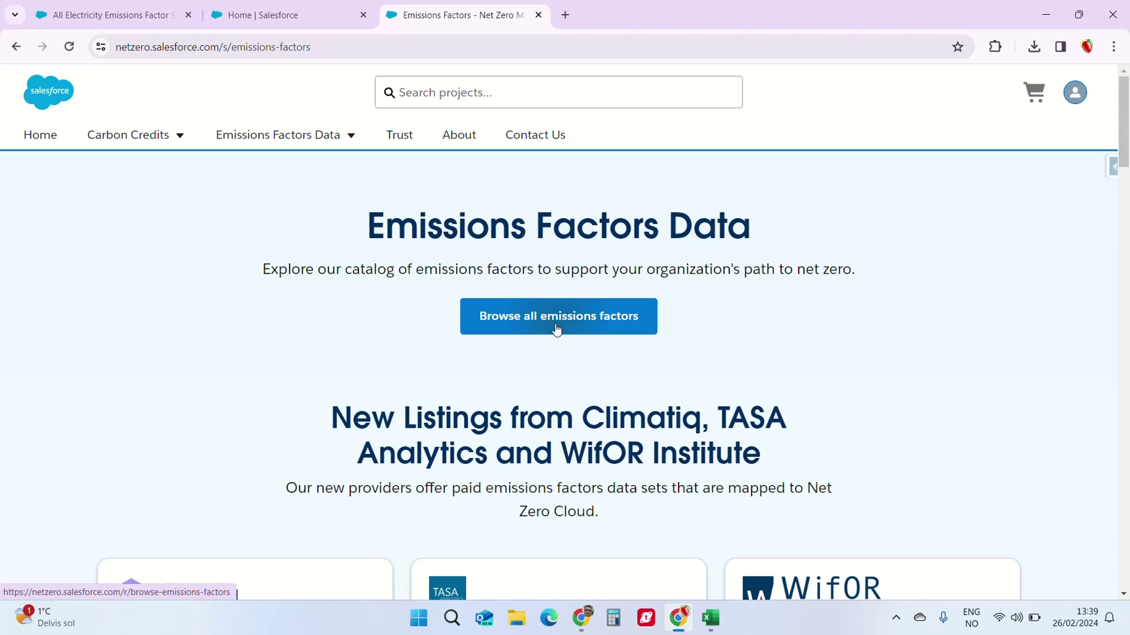
Open the Electricity category under Browse by Category.
scroll(559, 330, "down", 10)
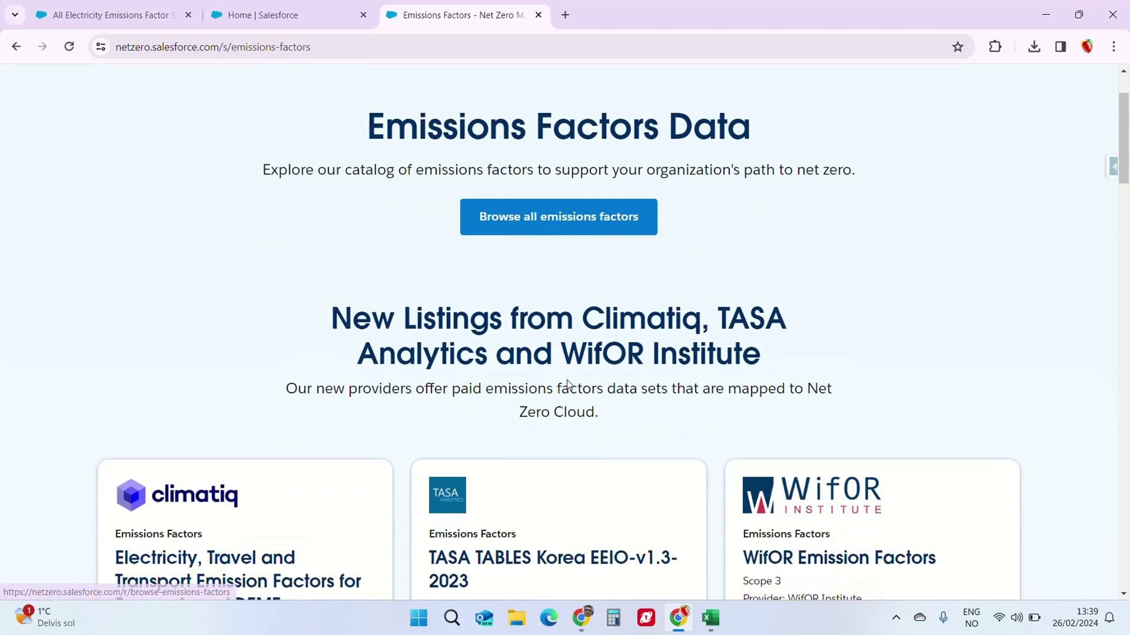
scroll(569, 385, "down", 6)
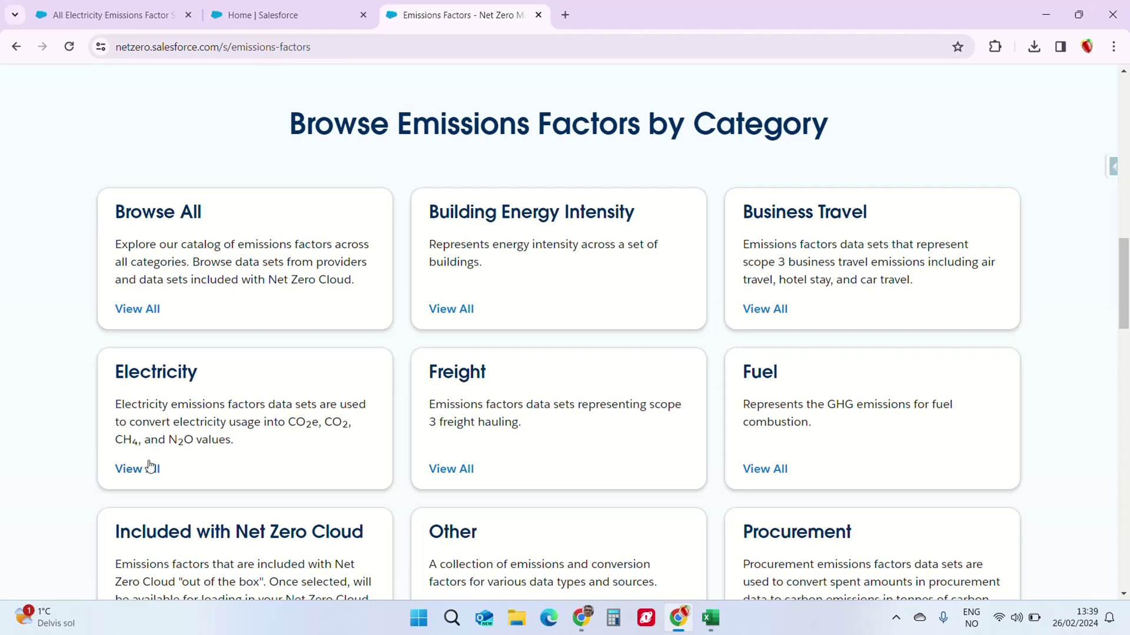
left_click(188, 375)
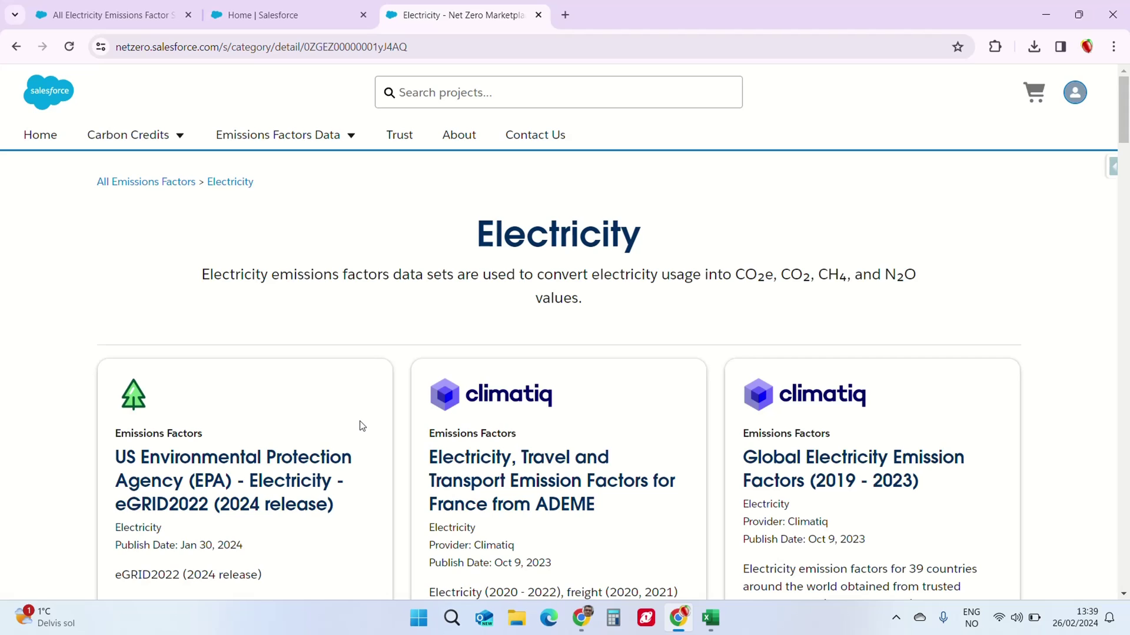
Compare the Included with and Mapped to Net Zero Cloud badges, then view the ADEME France product.
scroll(359, 421, "down", 5)
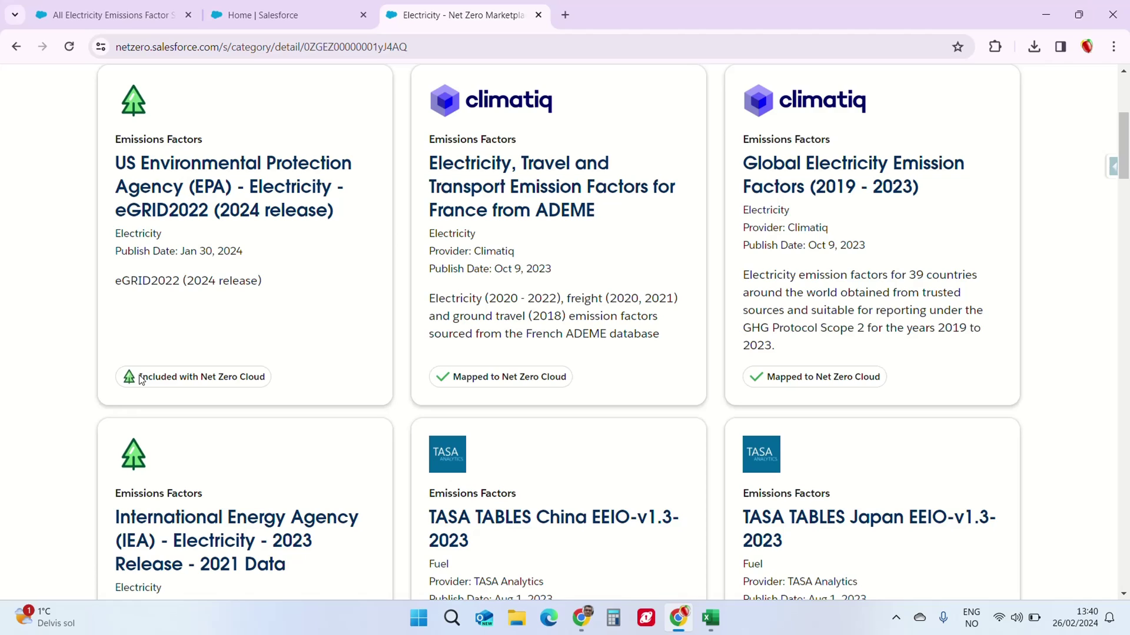
left_click_drag(139, 377, 268, 387)
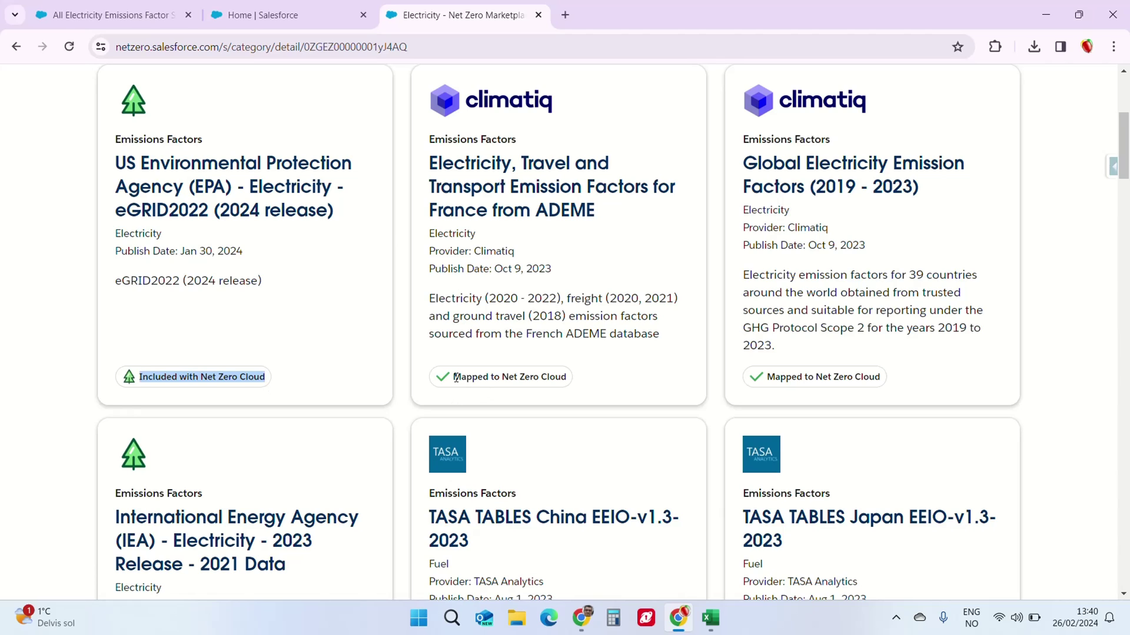
left_click_drag(453, 378, 566, 382)
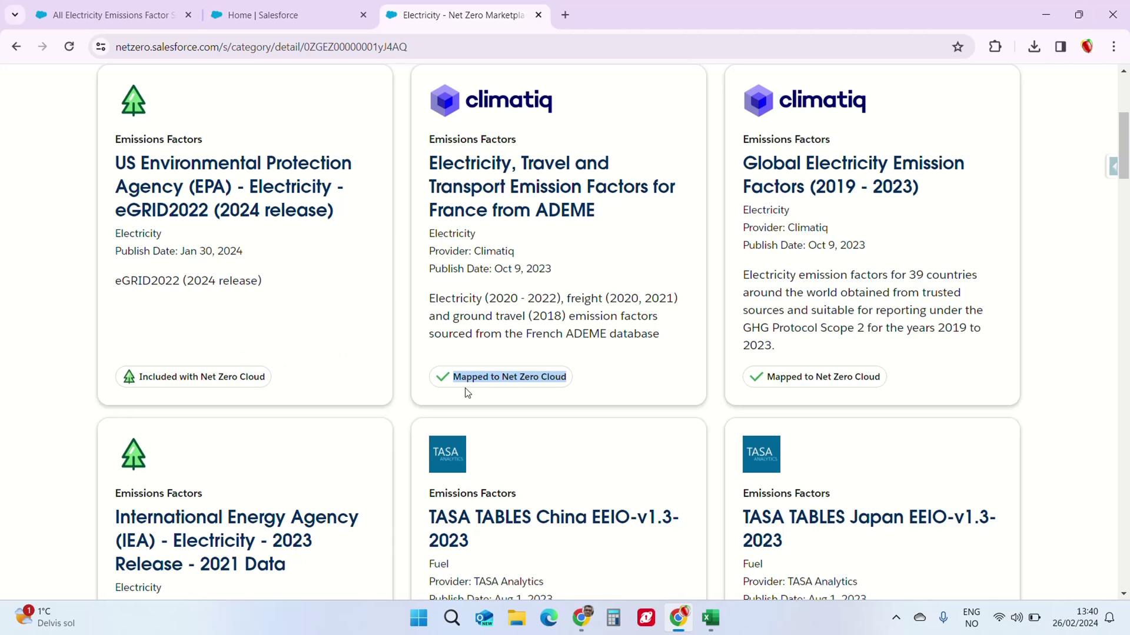
left_click(518, 189)
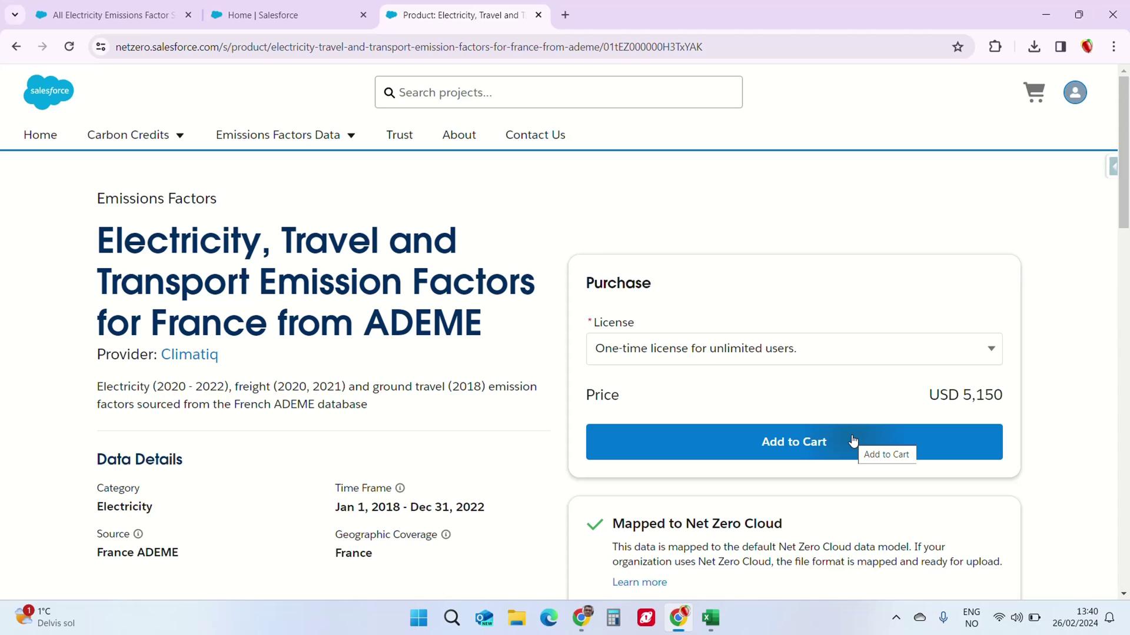
Go back to the Electricity listing and scroll down to the IEA Electricity 2023 Release card.
left_click(16, 46)
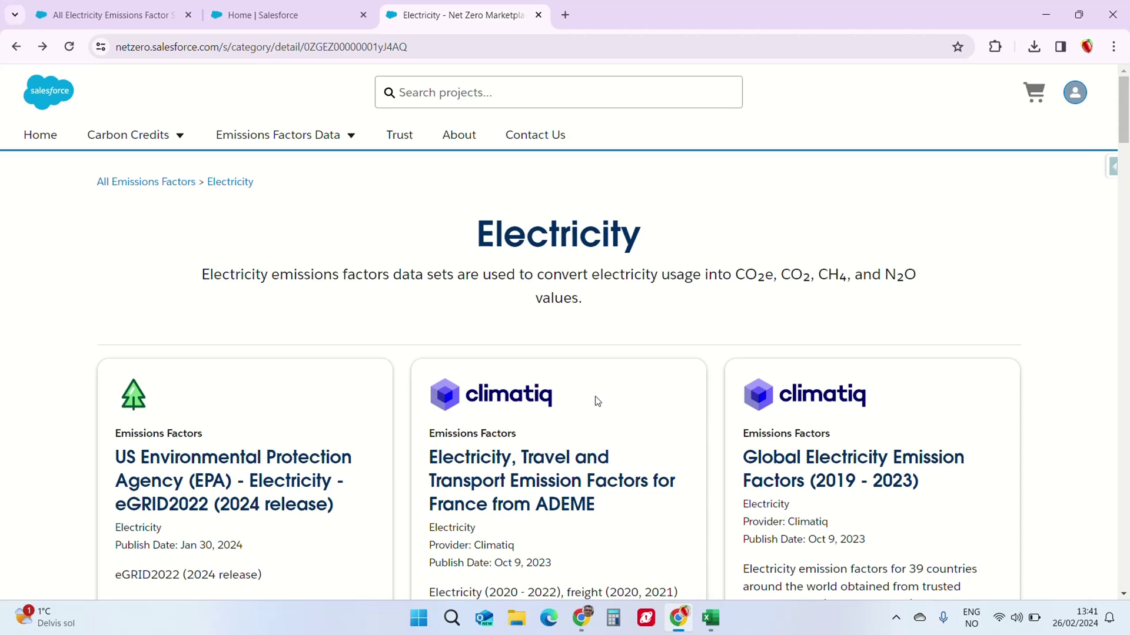
scroll(603, 443, "down", 1)
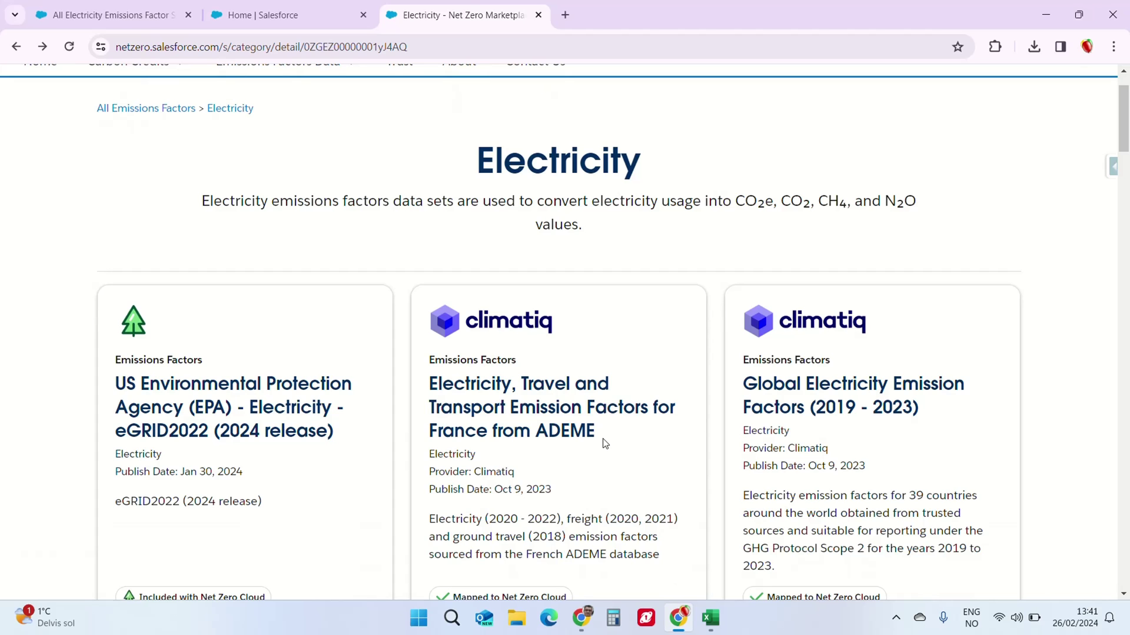
scroll(603, 448, "down", 5)
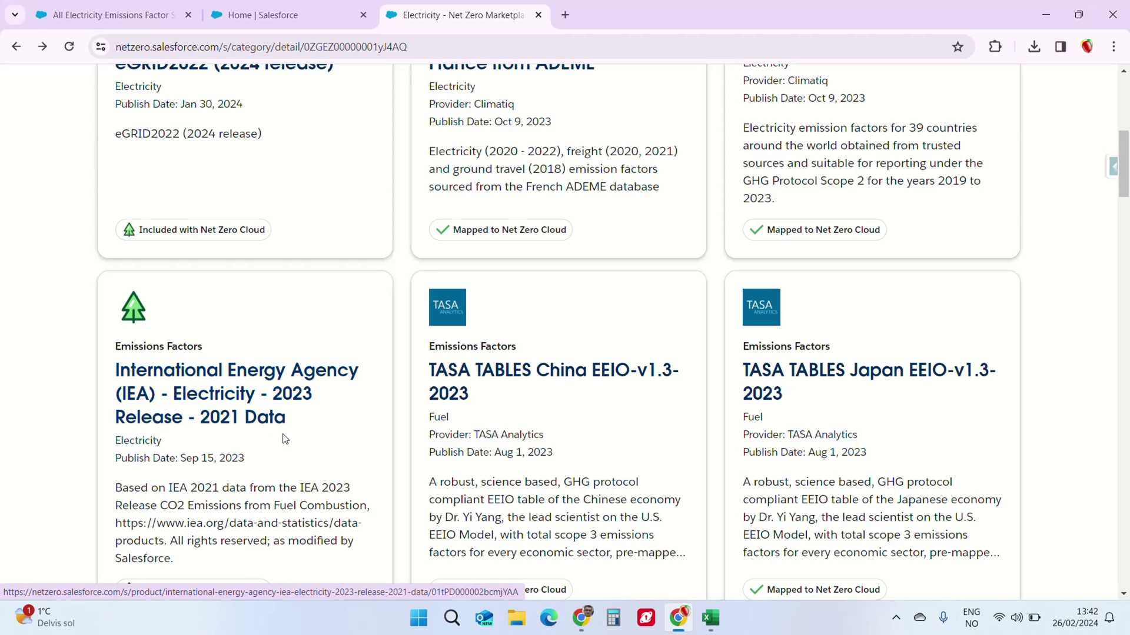
scroll(284, 439, "down", 1)
scroll(284, 439, "down", 2)
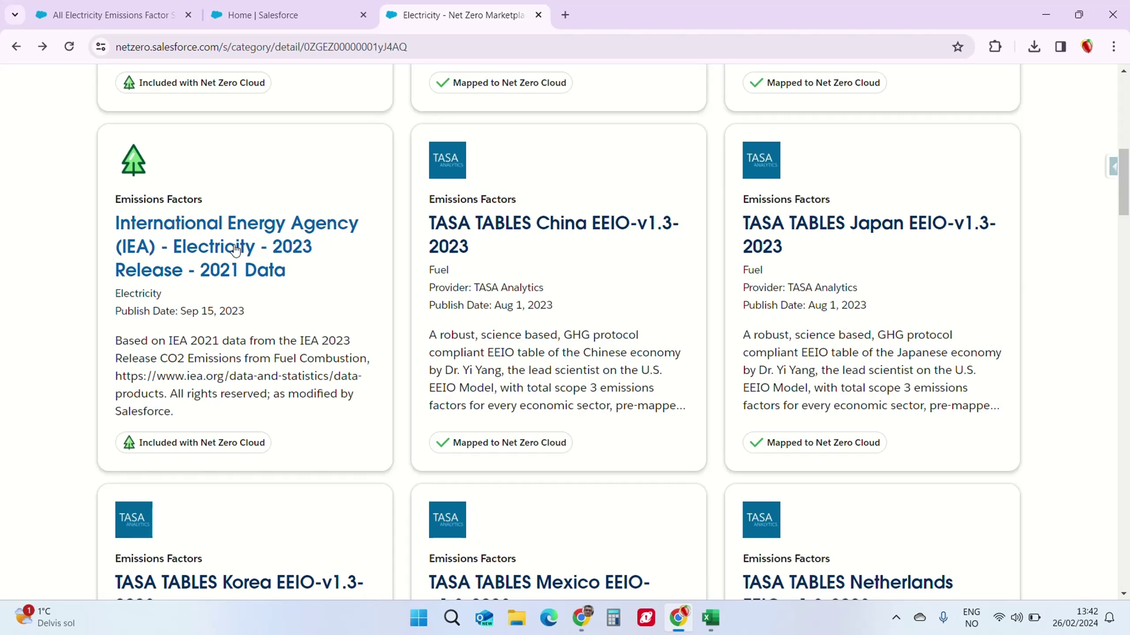
Get the IEA Electricity 2023 Release - 2021 Data dataset, then return to the Salesforce setup tab.
left_click(204, 235)
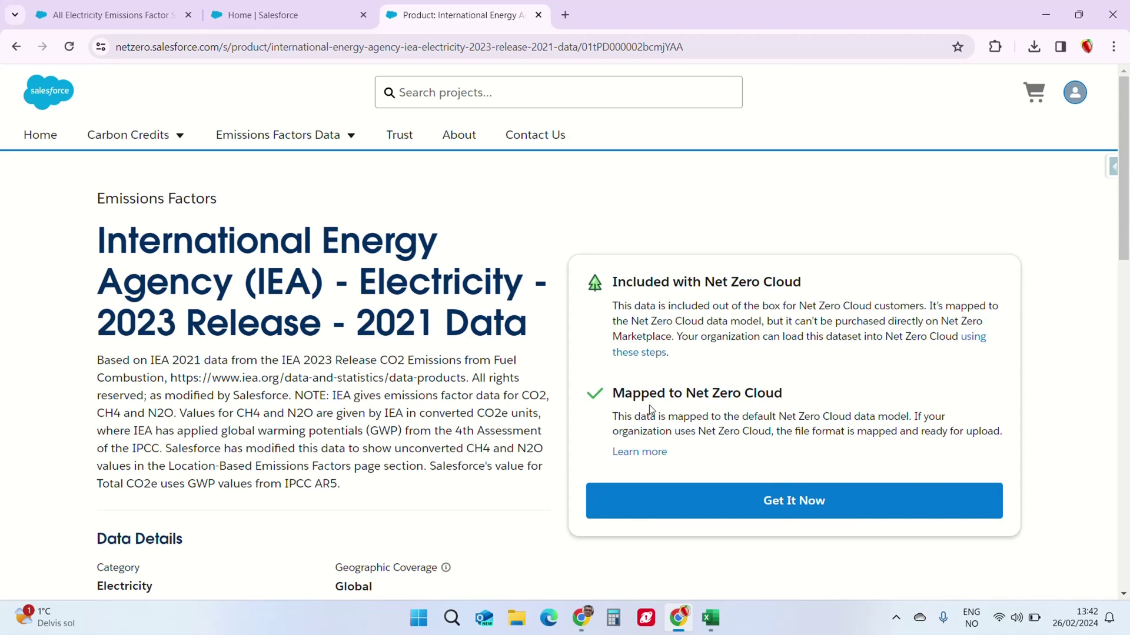
left_click(785, 502)
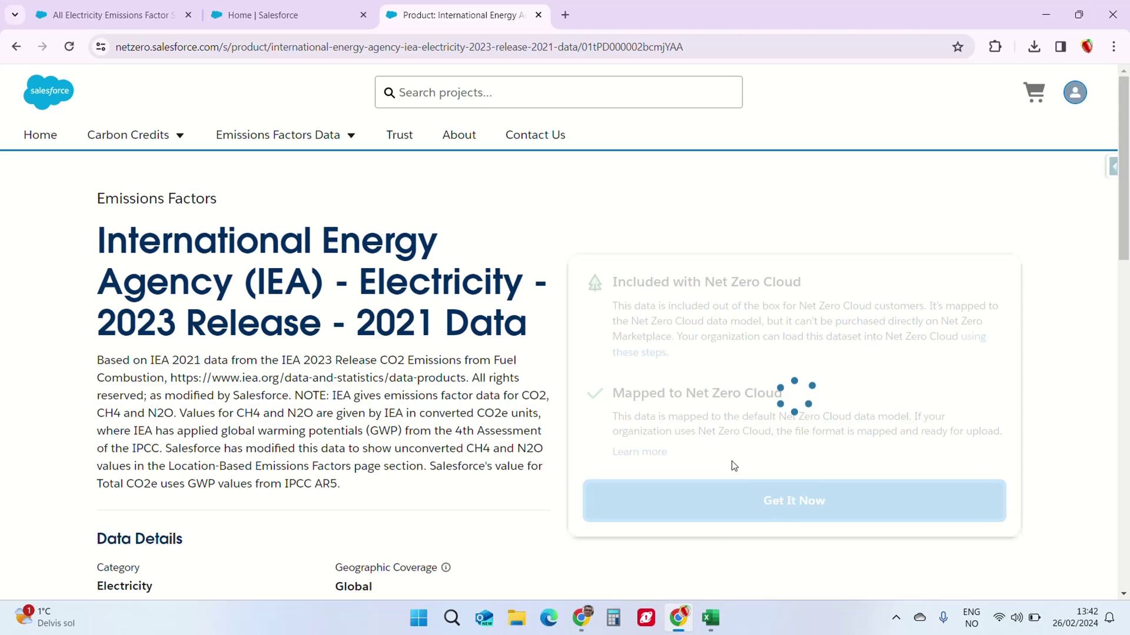
left_click_drag(586, 532, 861, 546)
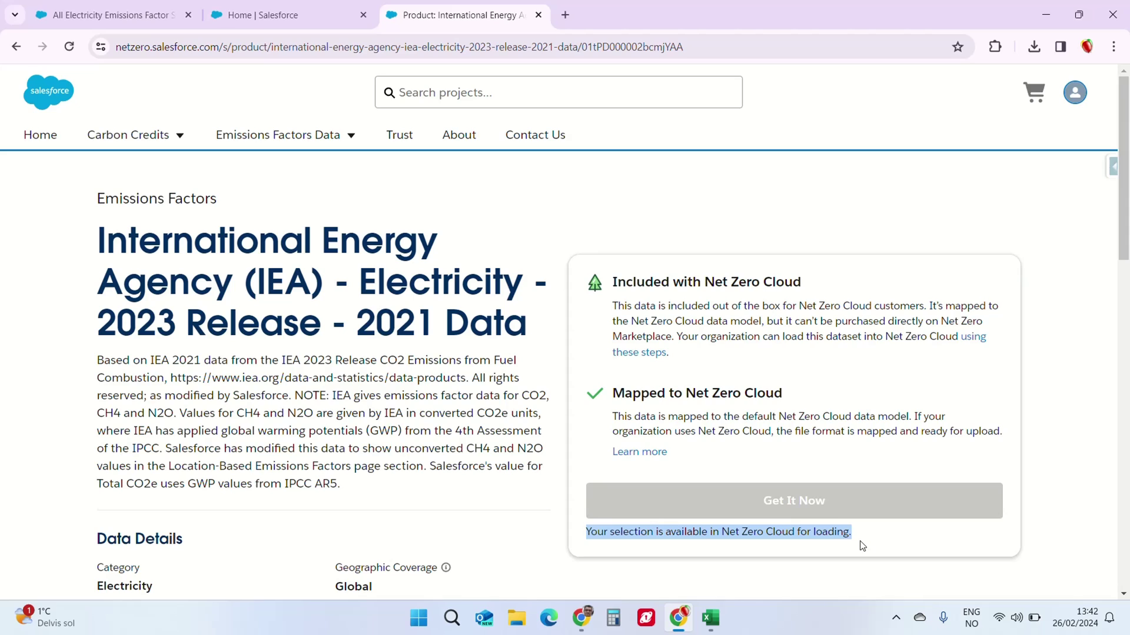
left_click(281, 18)
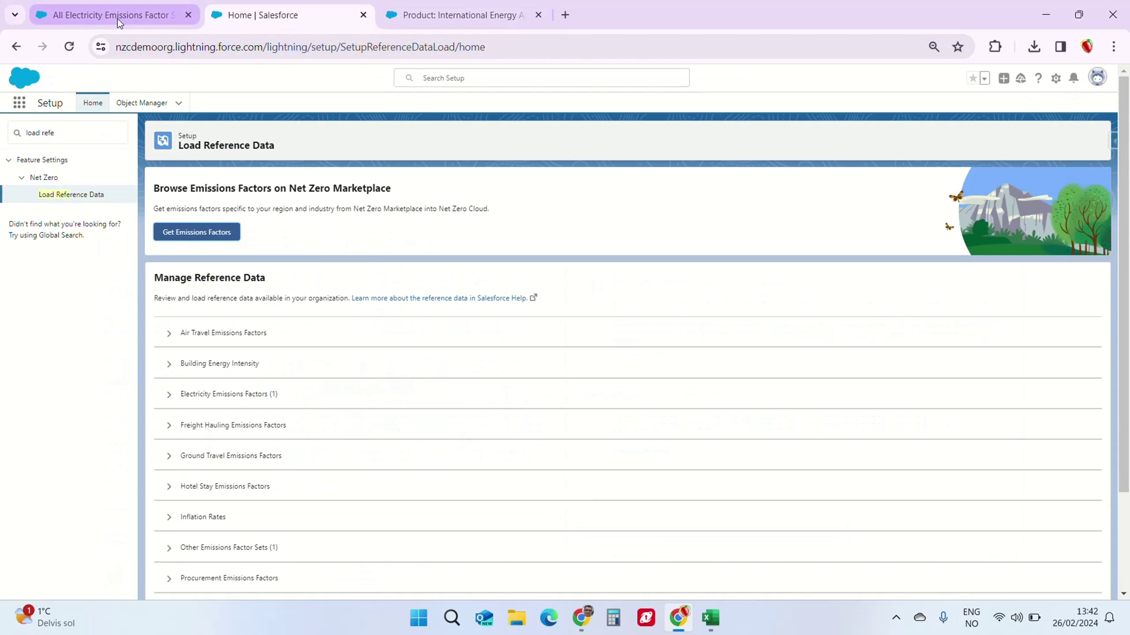
Reload Setup and expand Electricity Emissions Factors to reveal the IEA 2023 Release - 2021 Data card.
left_click(69, 47)
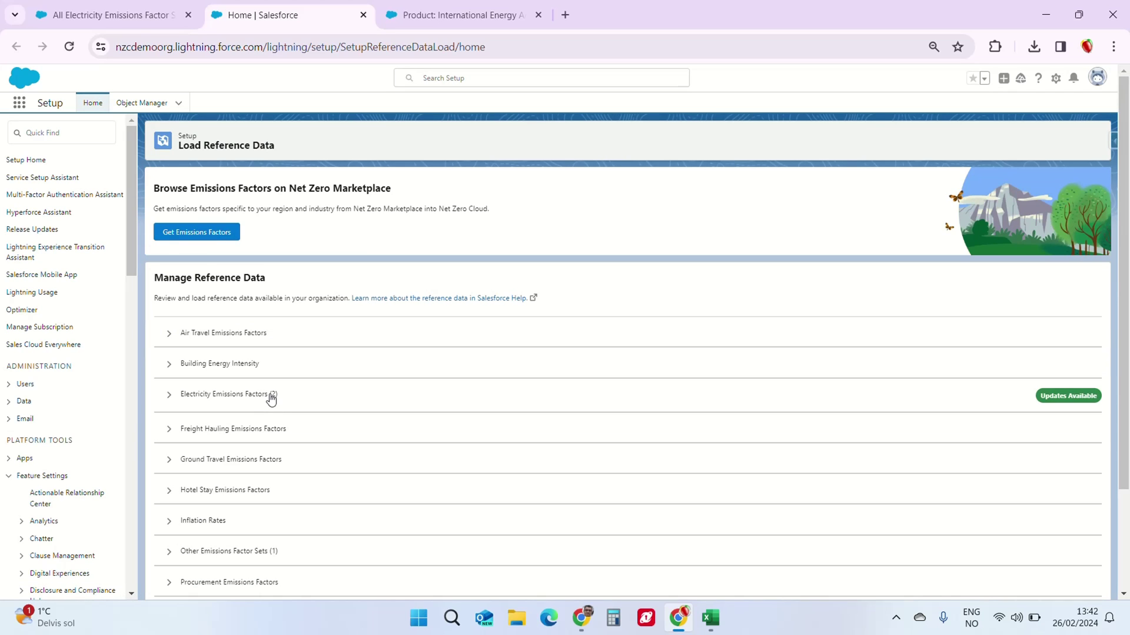
left_click(271, 399)
scroll(496, 542, "down", 3)
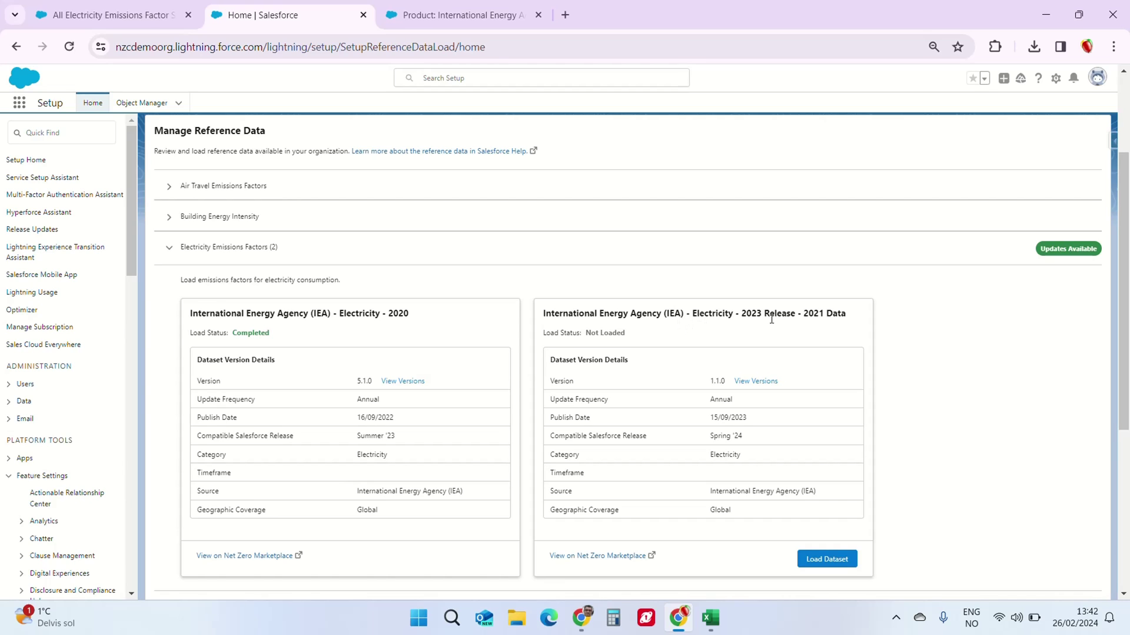
Load the IEA 2023 Release - 2021 Data dataset and check its load notification.
left_click(828, 562)
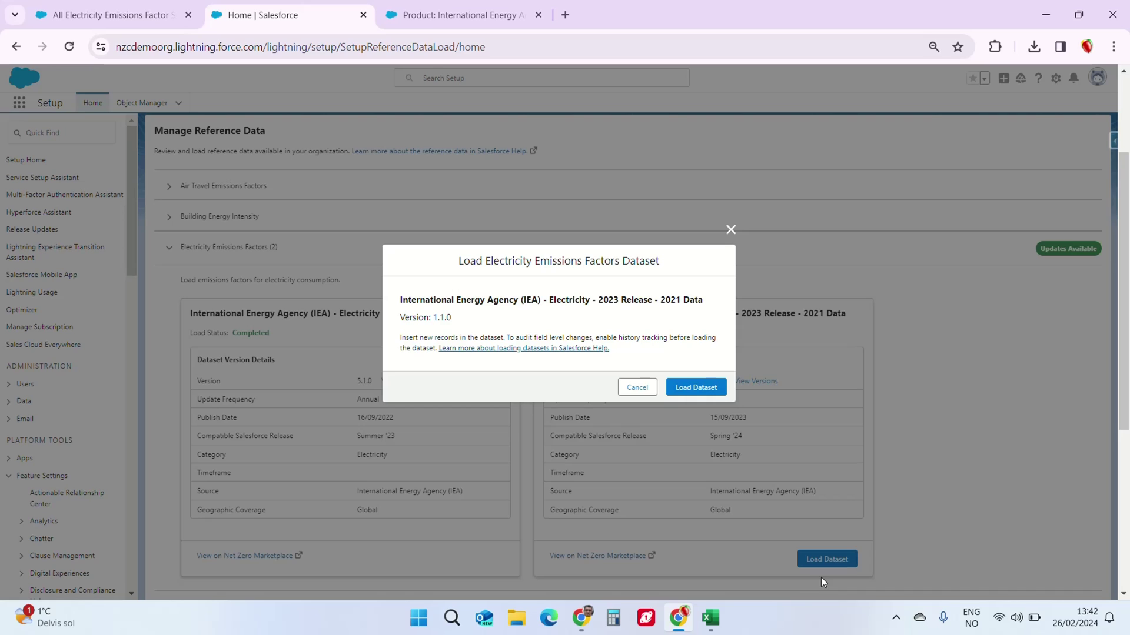
left_click(707, 391)
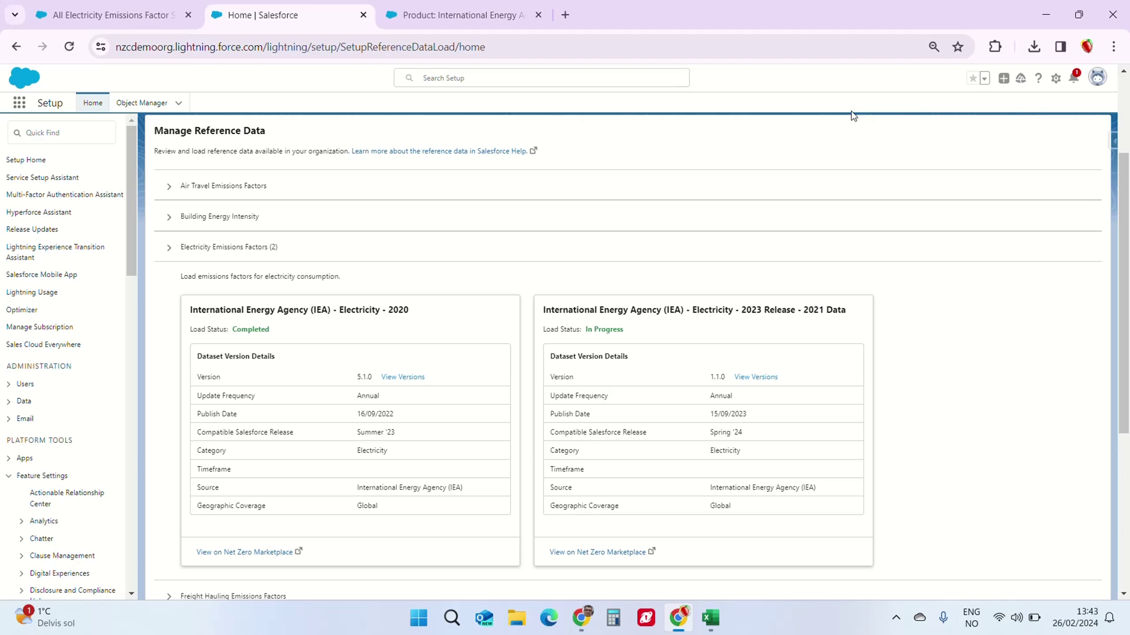
left_click(1075, 79)
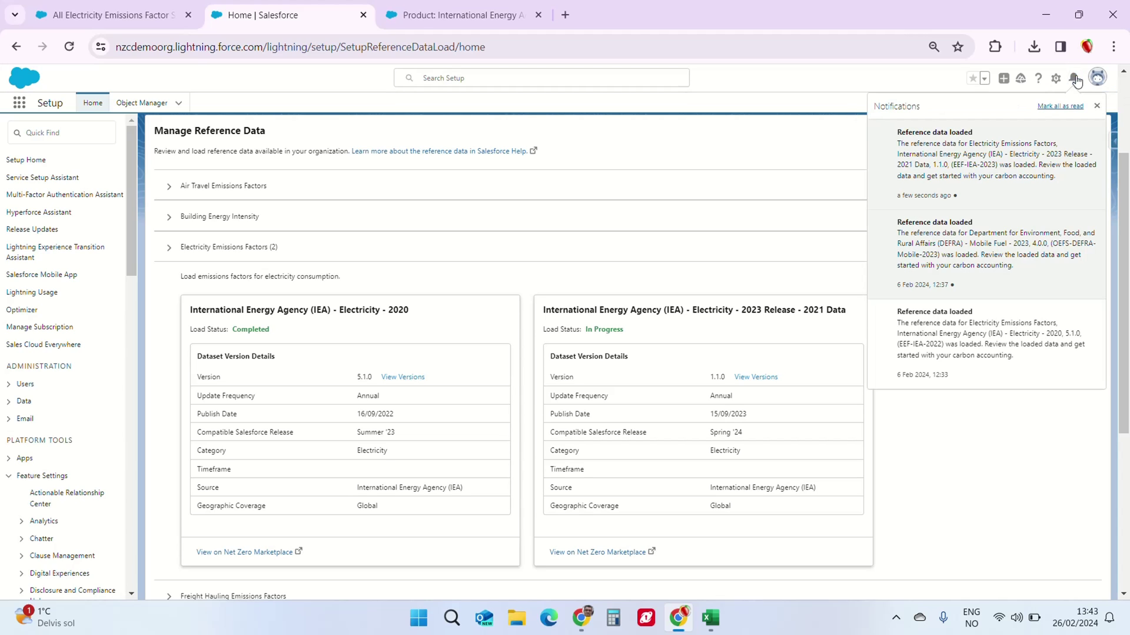
left_click(1097, 108)
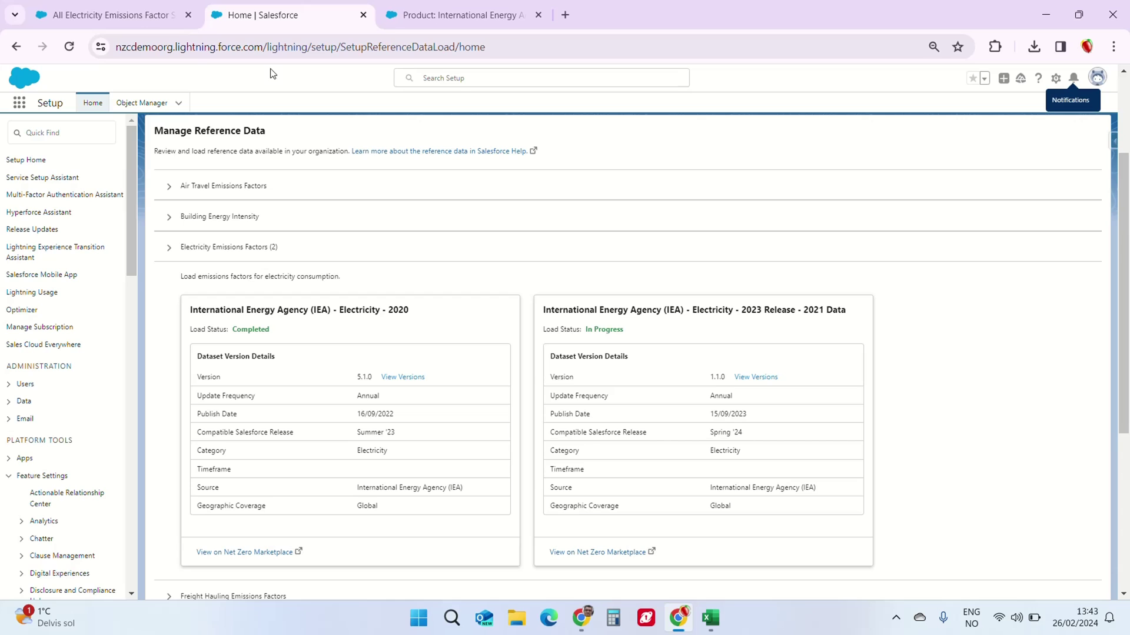
Collapse the Electricity Emissions Factors section.
scroll(380, 300, "up", 3)
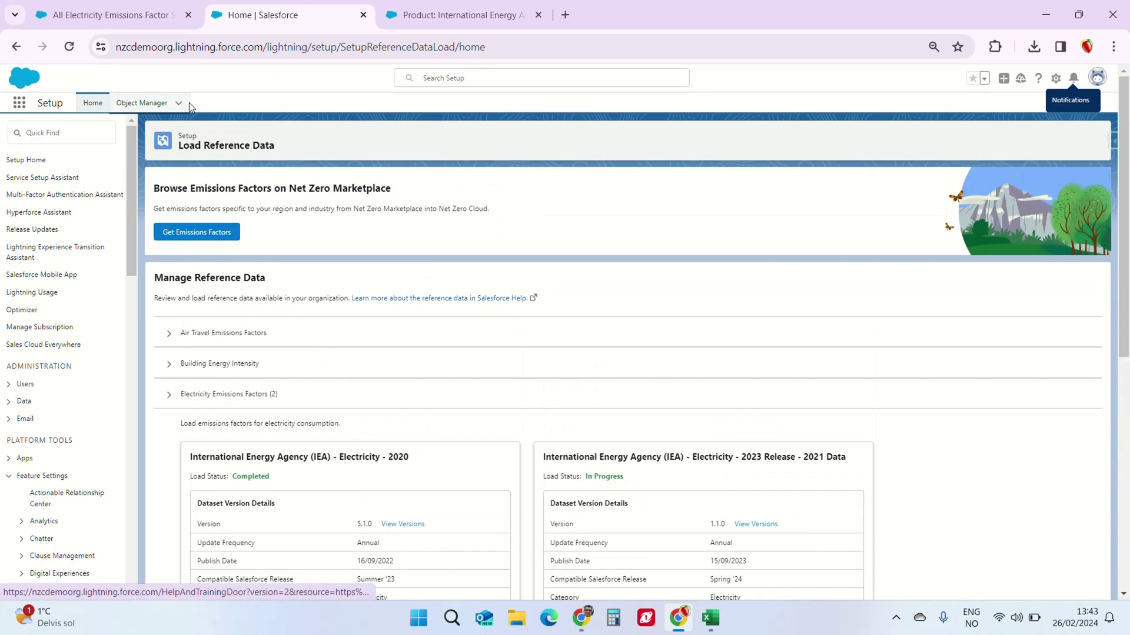
left_click(167, 398)
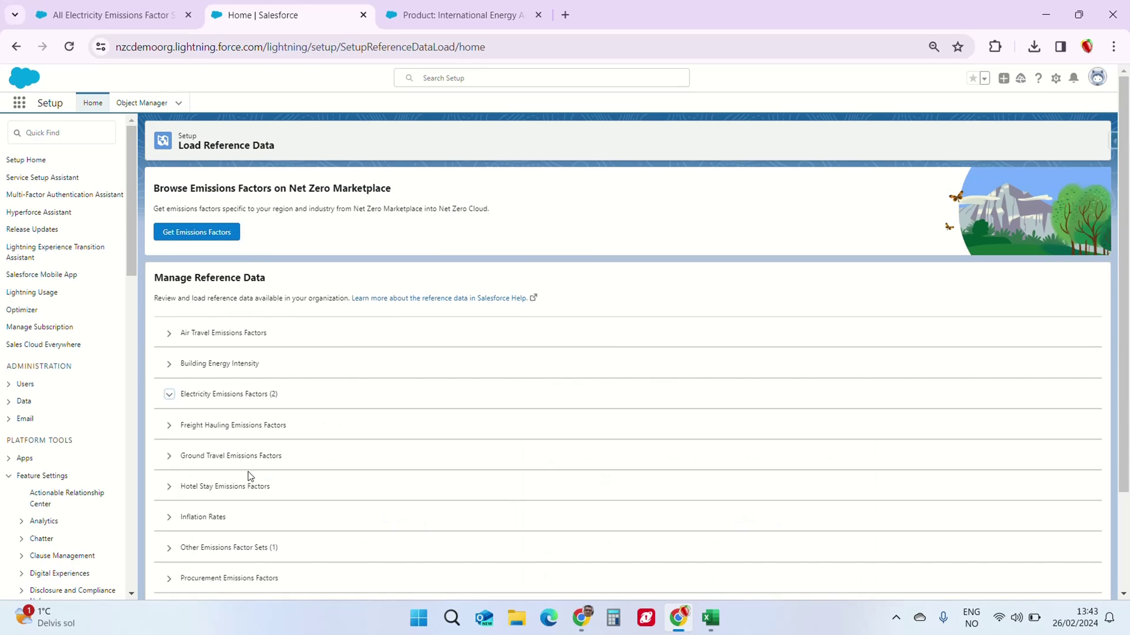
scroll(277, 511, "down", 1)
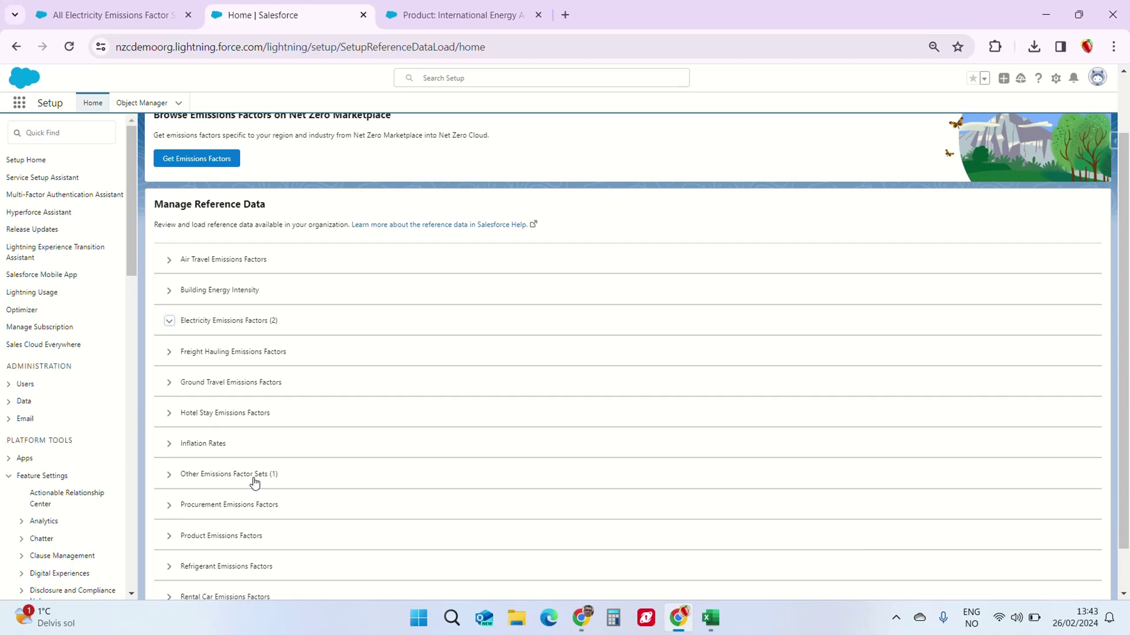
Return to the Net Zero Marketplace catalog and close the old IEA product tab.
left_click(200, 158)
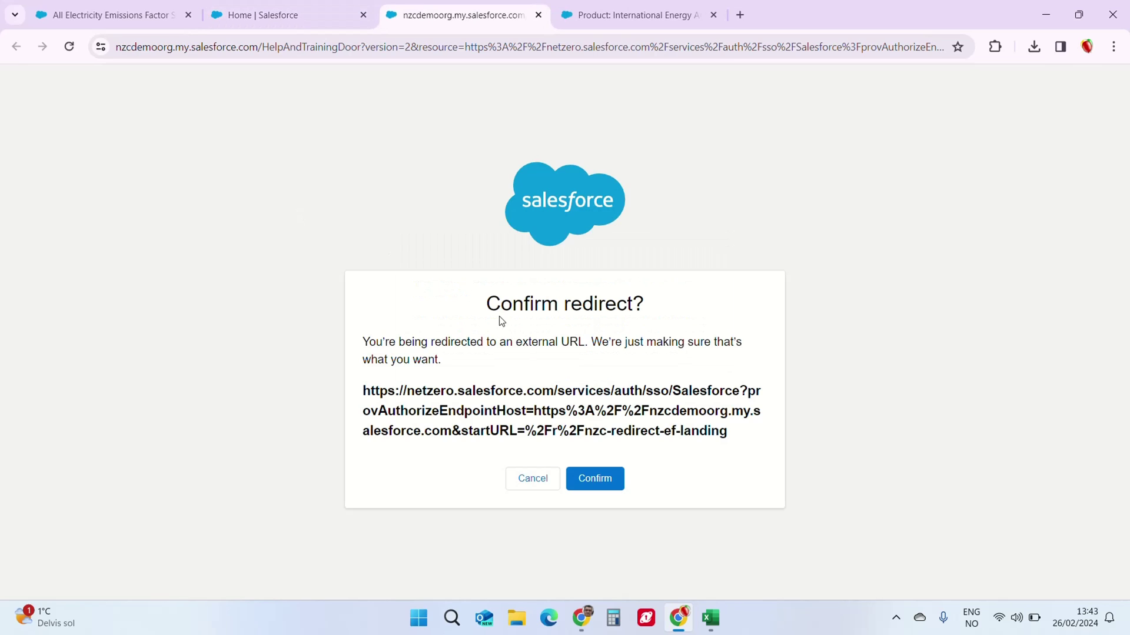
left_click(598, 479)
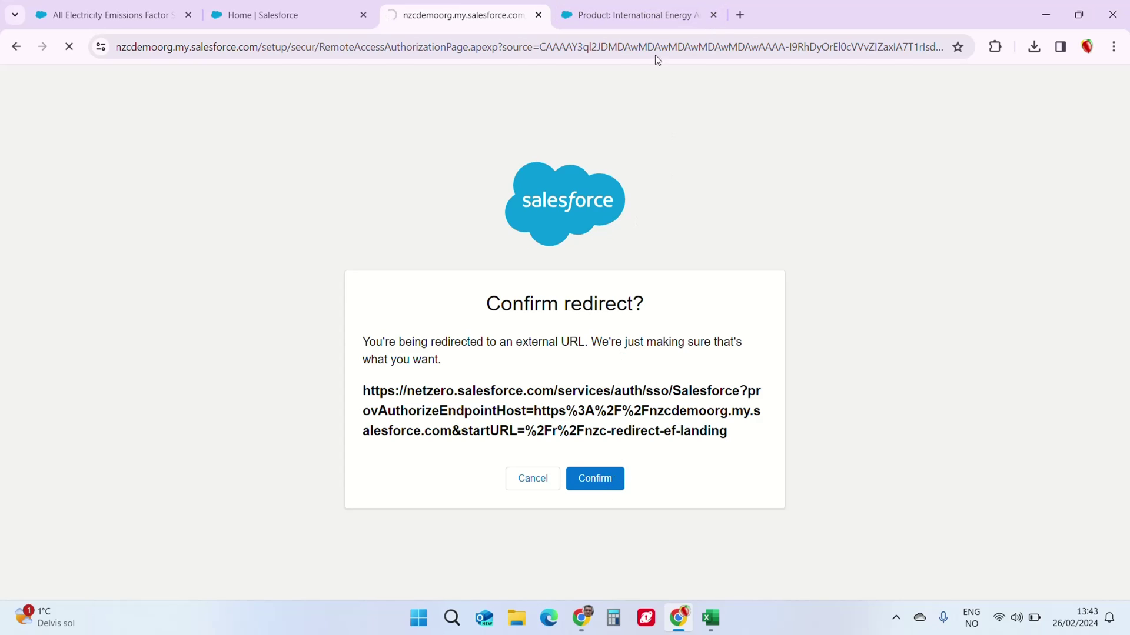
left_click(714, 16)
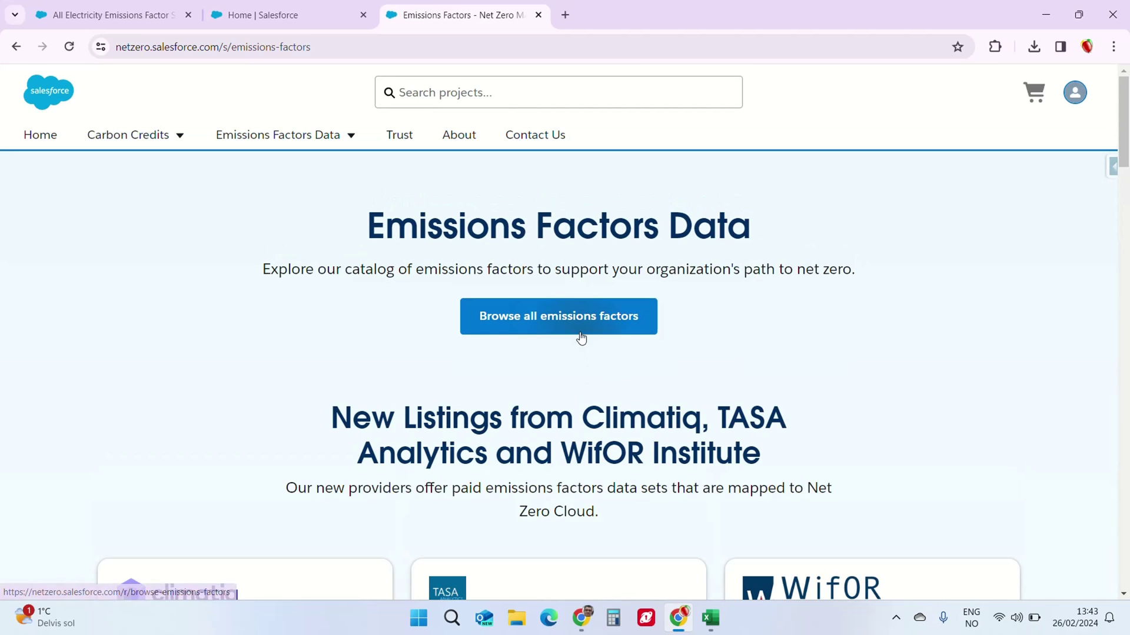
Get the DEFRA Stationary Fuel - 2023 dataset, then close its product tab.
scroll(518, 435, "down", 3)
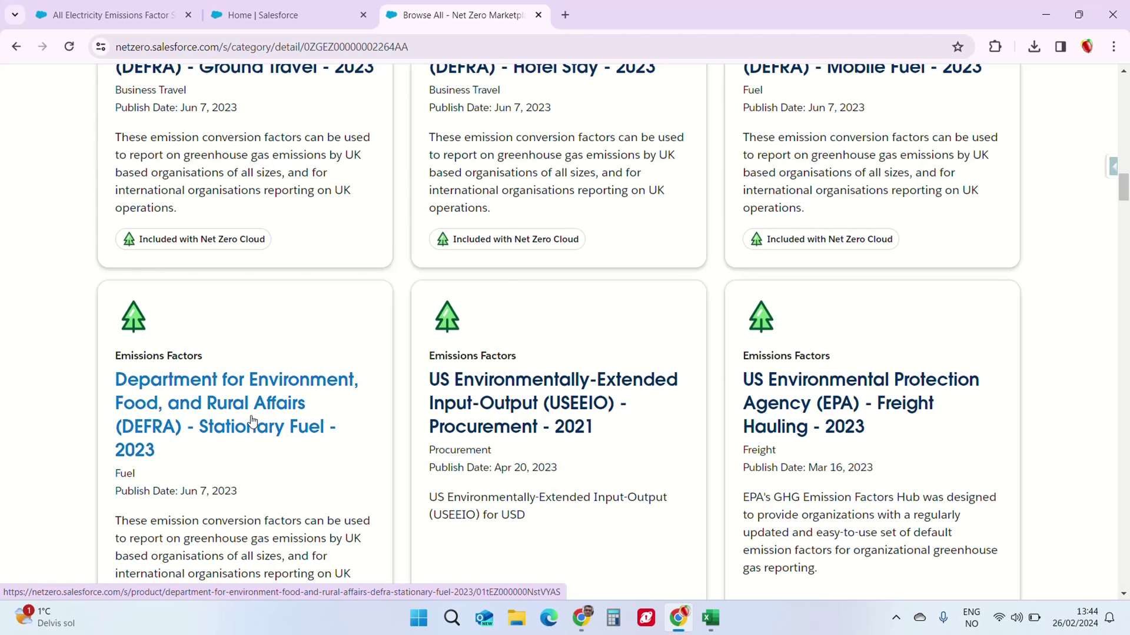
scroll(253, 421, "down", 3)
left_click(229, 206)
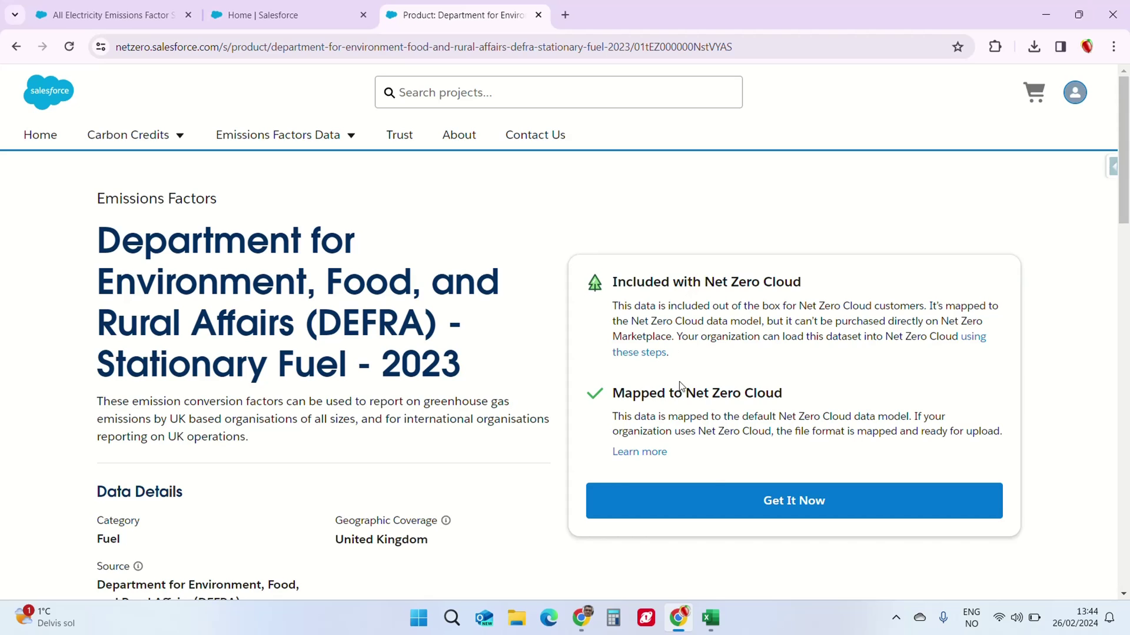
left_click(746, 500)
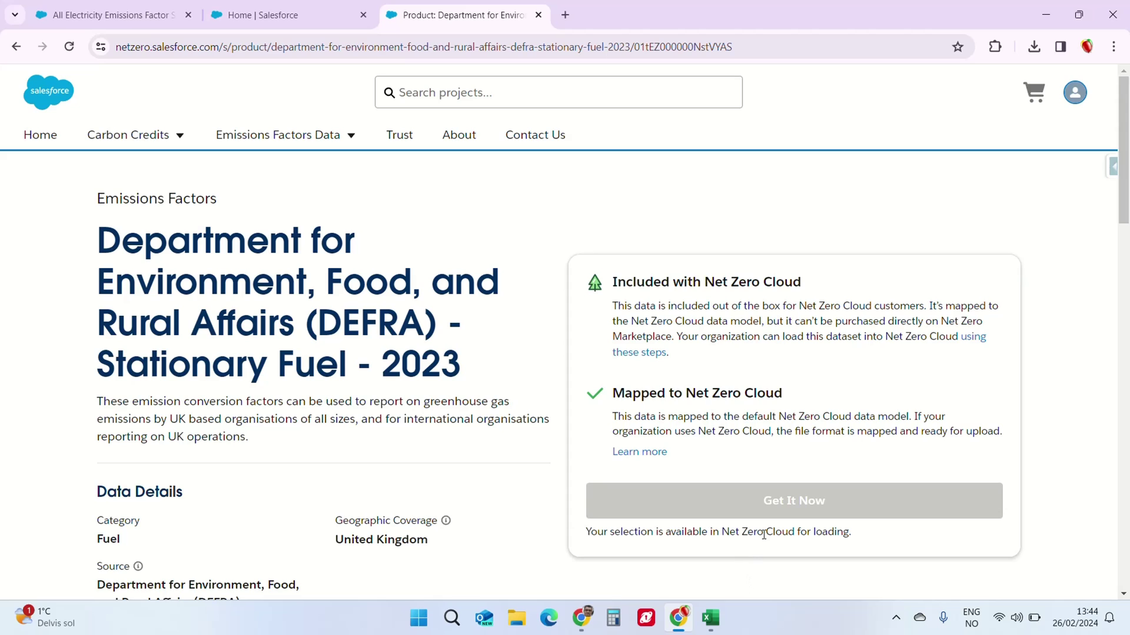
left_click(538, 16)
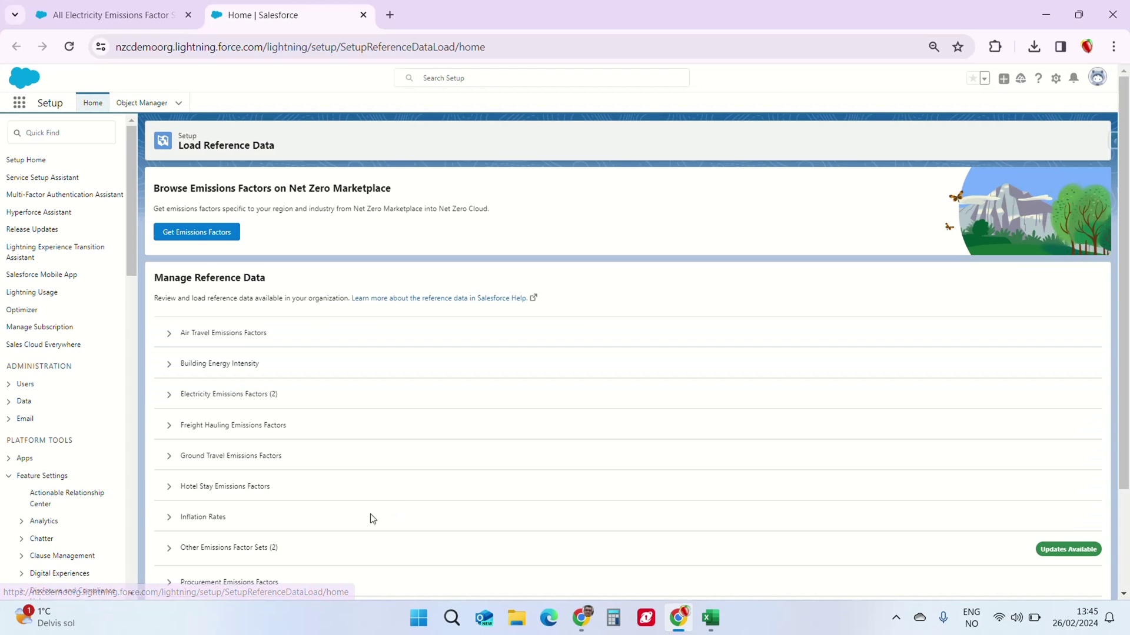
Expand Other Emissions Factor Sets and review the Stationary Fuel dataset's version history.
scroll(353, 520, "down", 1)
left_click(213, 481)
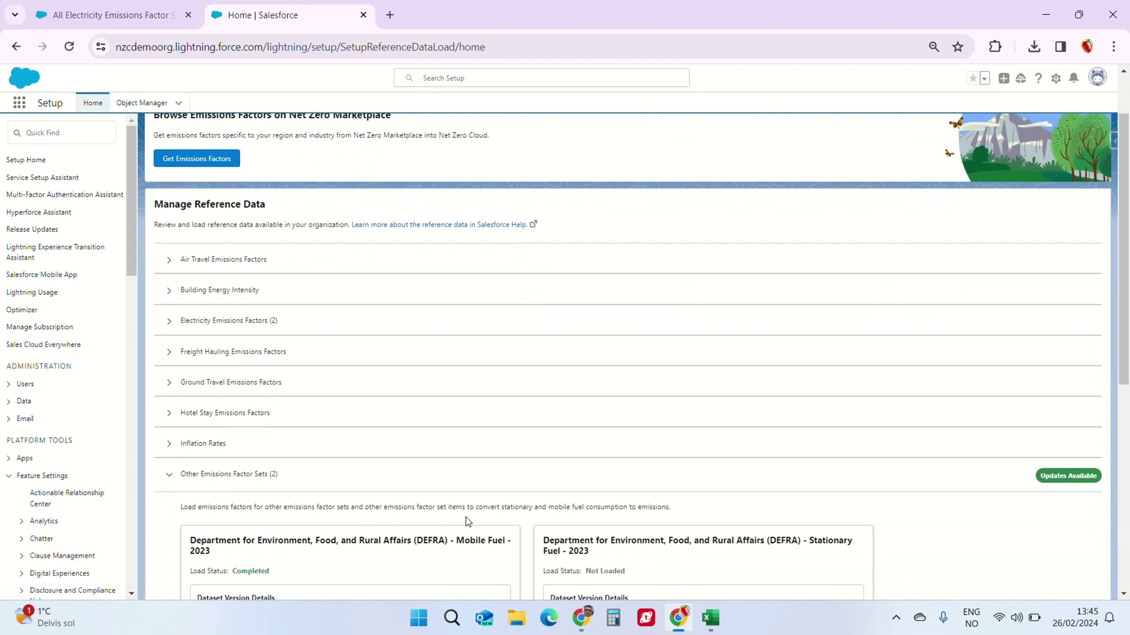
scroll(527, 515, "down", 2)
scroll(738, 507, "down", 2)
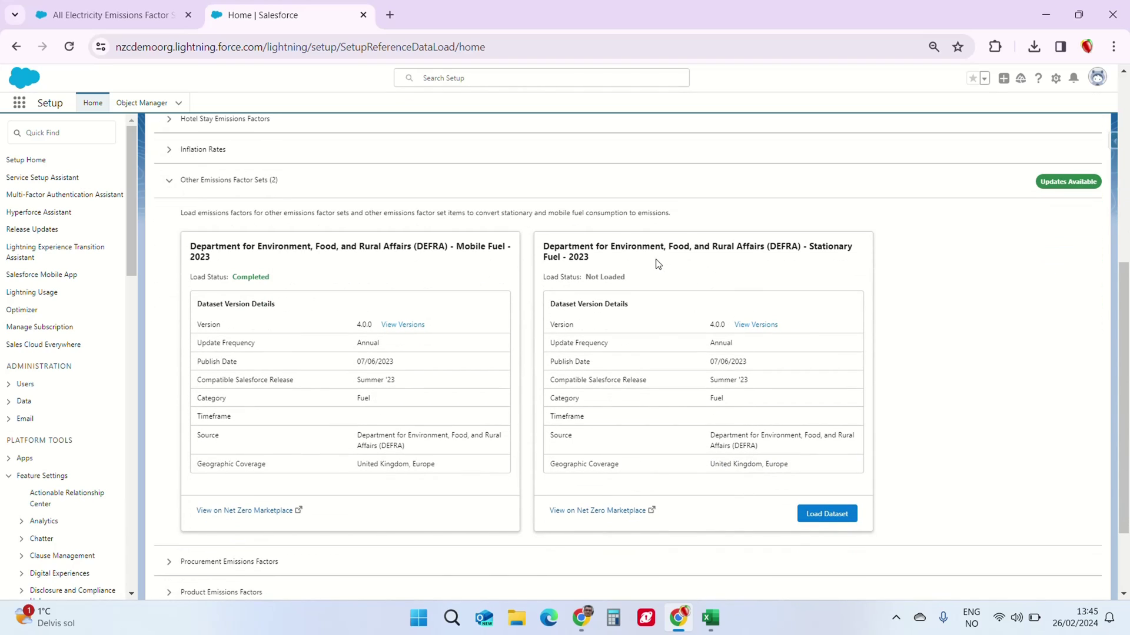
left_click(742, 331)
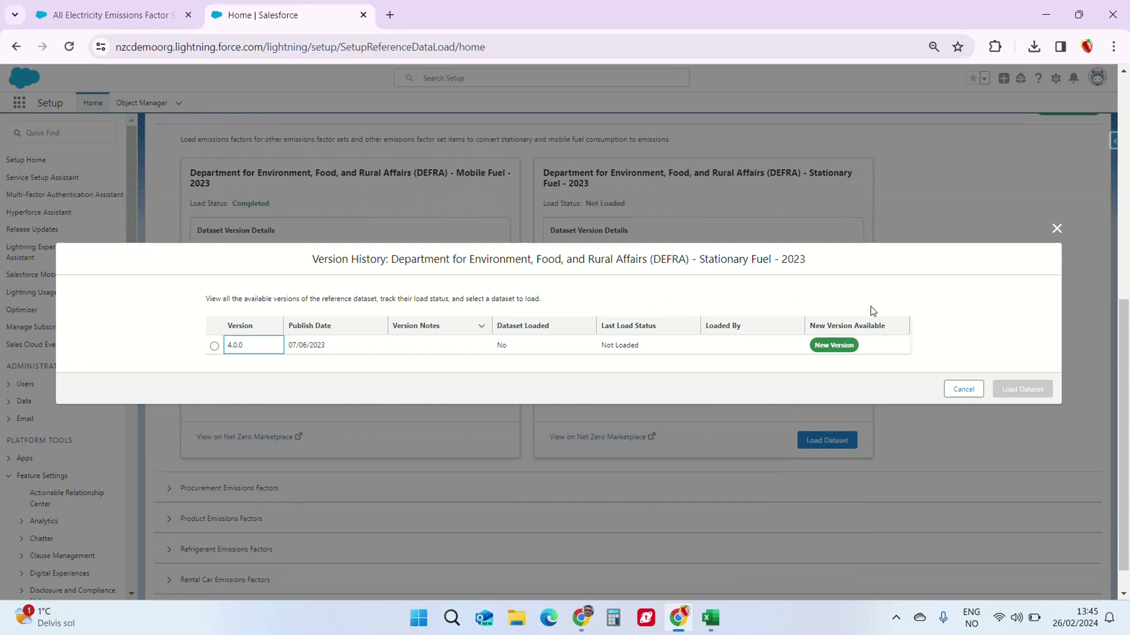
left_click(1058, 231)
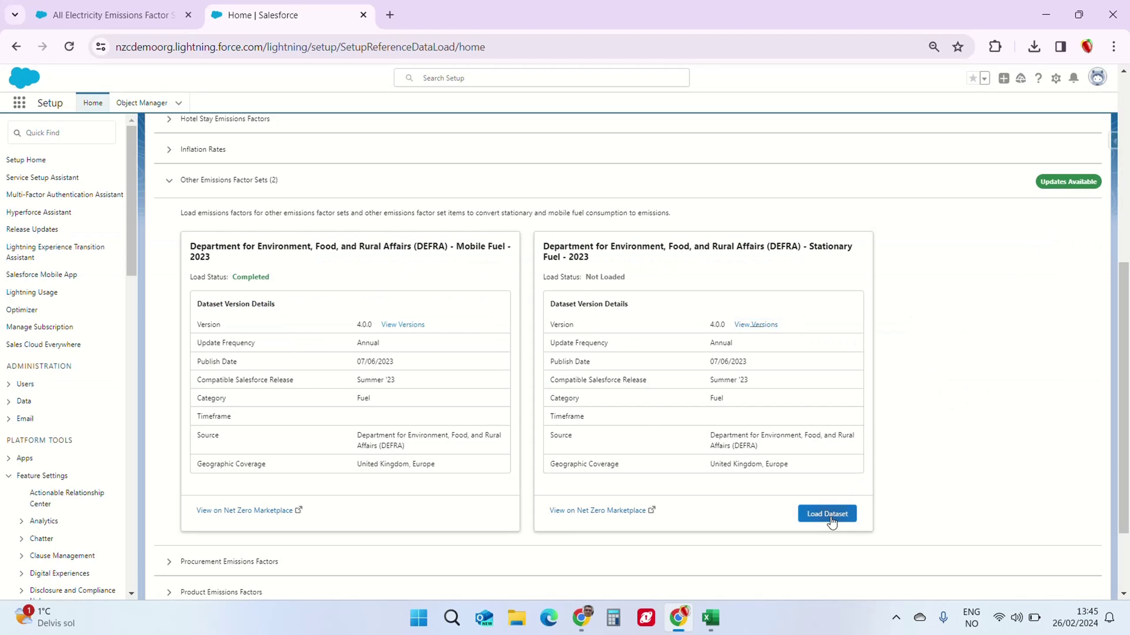
Load the DEFRA Stationary Fuel - 2023 dataset, check notifications, and return to the electricity sets list.
left_click(827, 513)
left_click(697, 393)
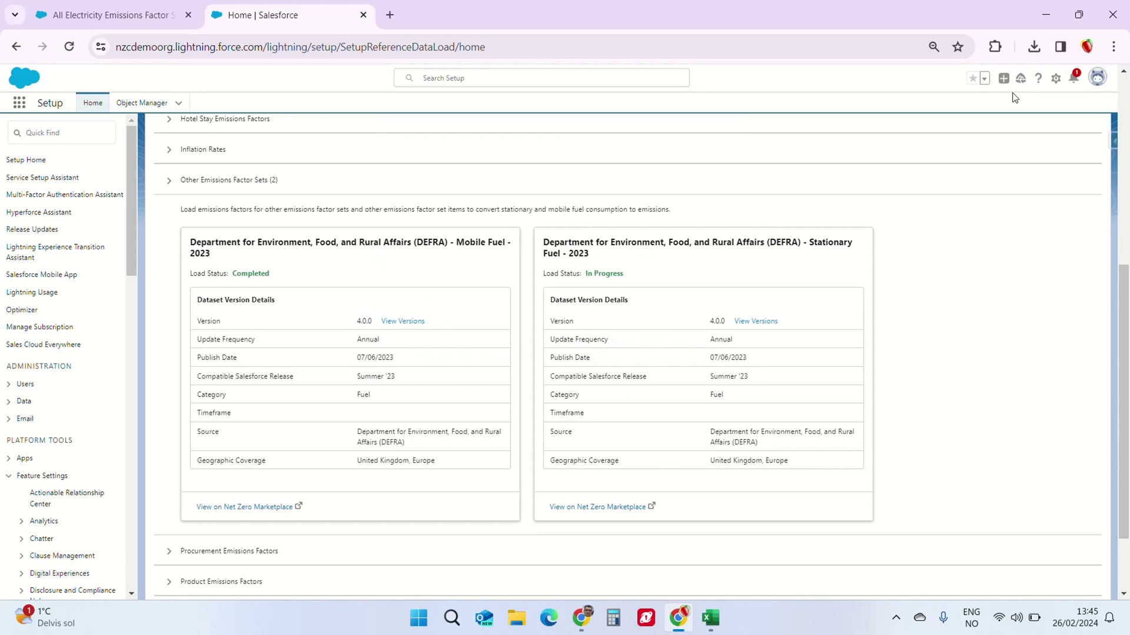
left_click(1074, 78)
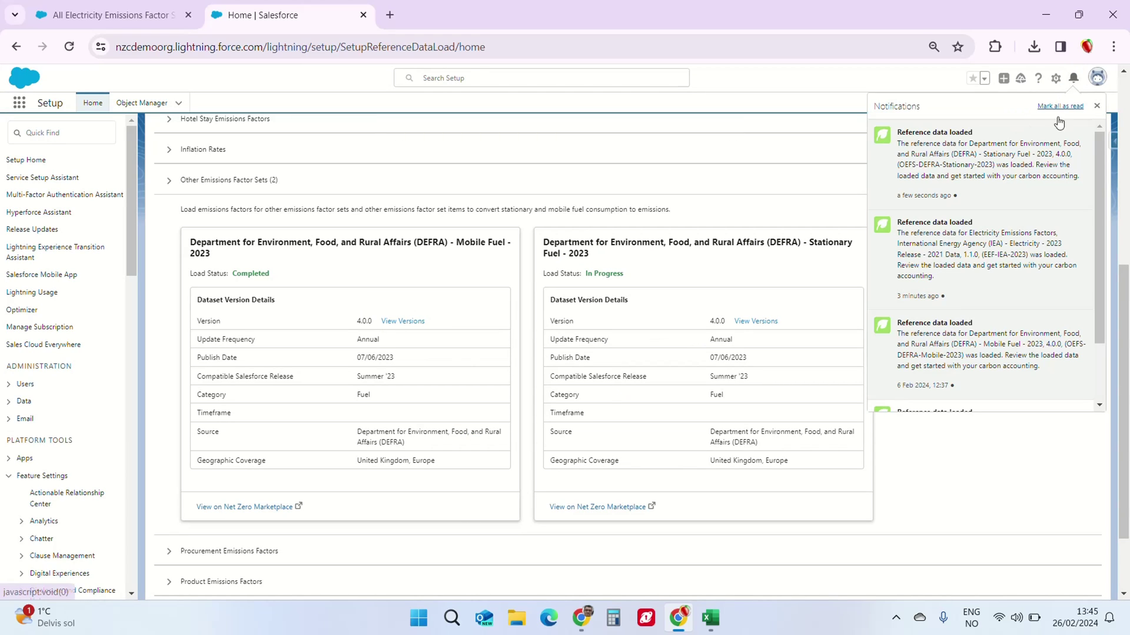
left_click(1092, 108)
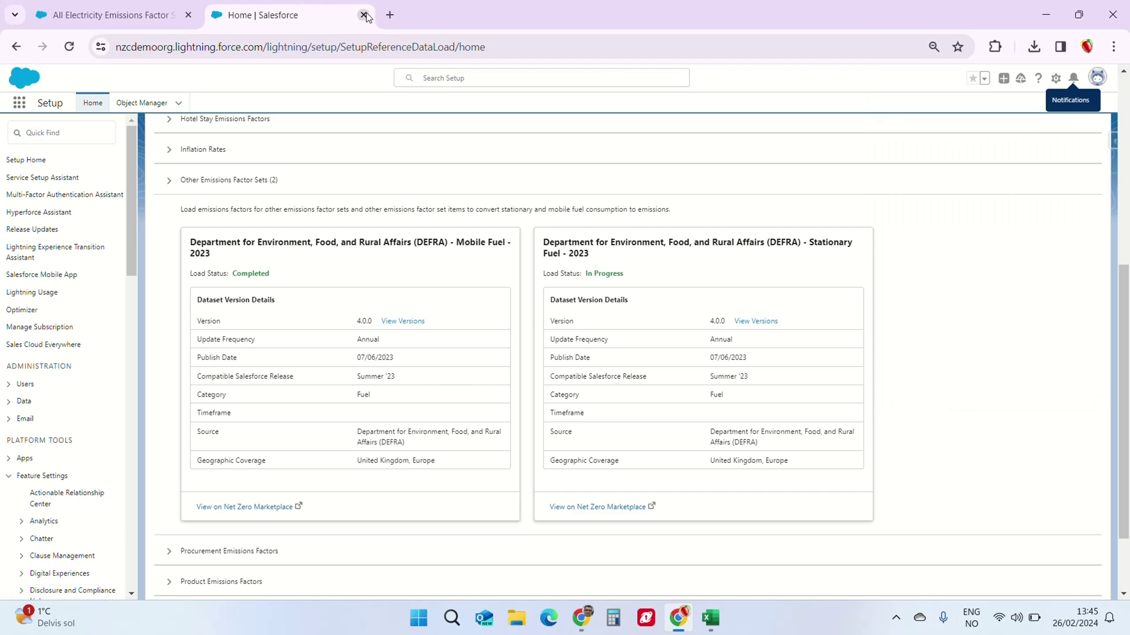
left_click(115, 15)
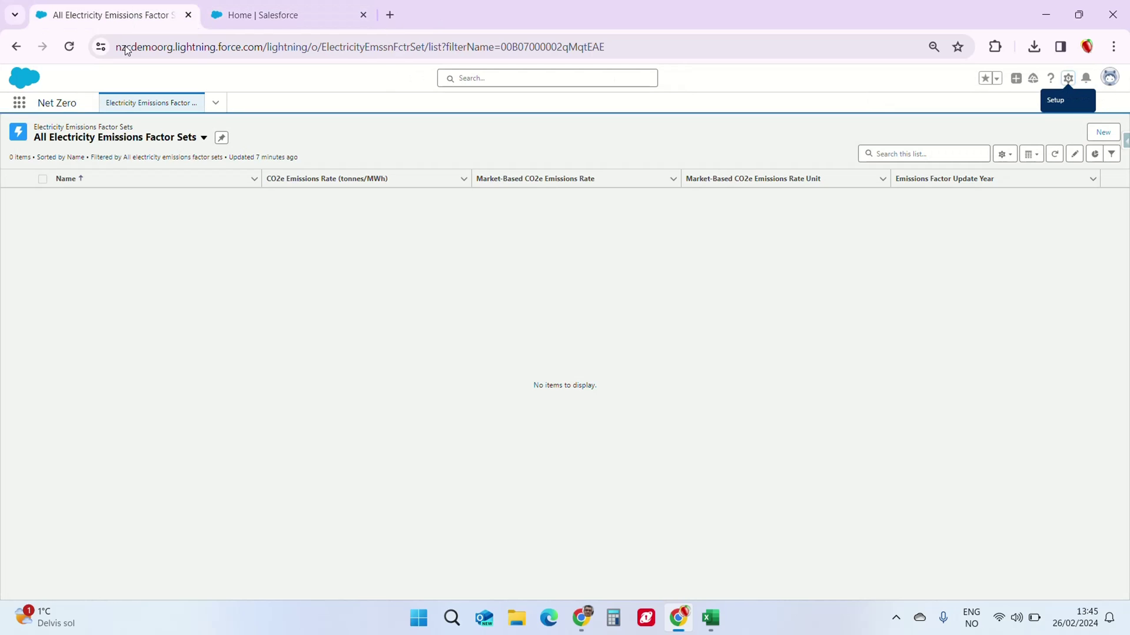
Reload the electricity emissions factor sets list and scroll through the IEA 2023 (2021 data) country rows.
left_click(70, 46)
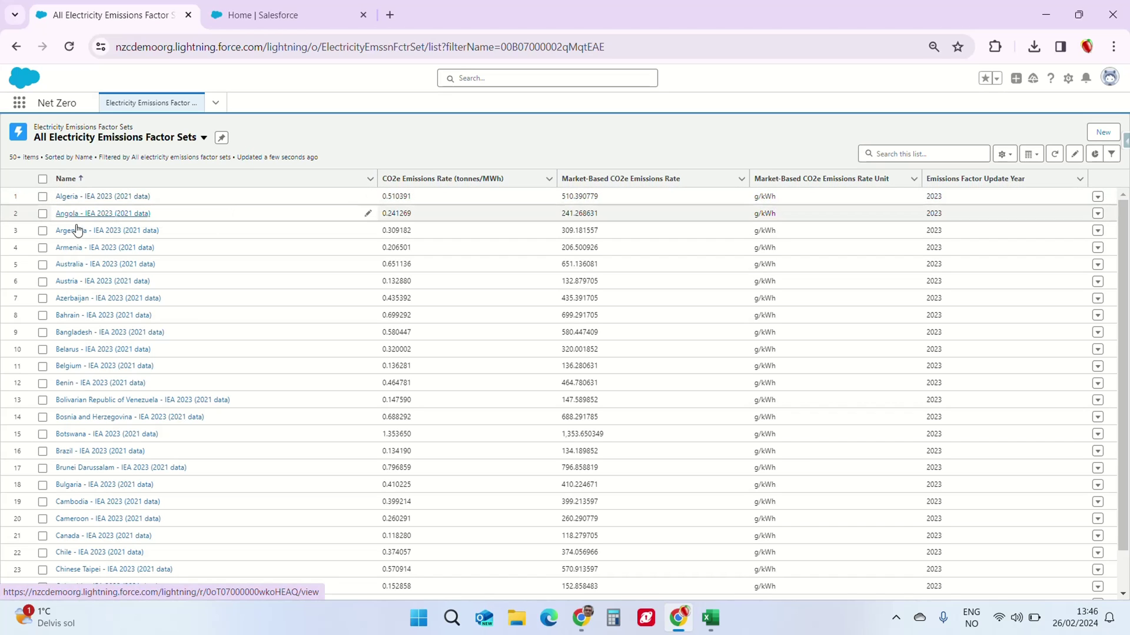
scroll(96, 506, "down", 7)
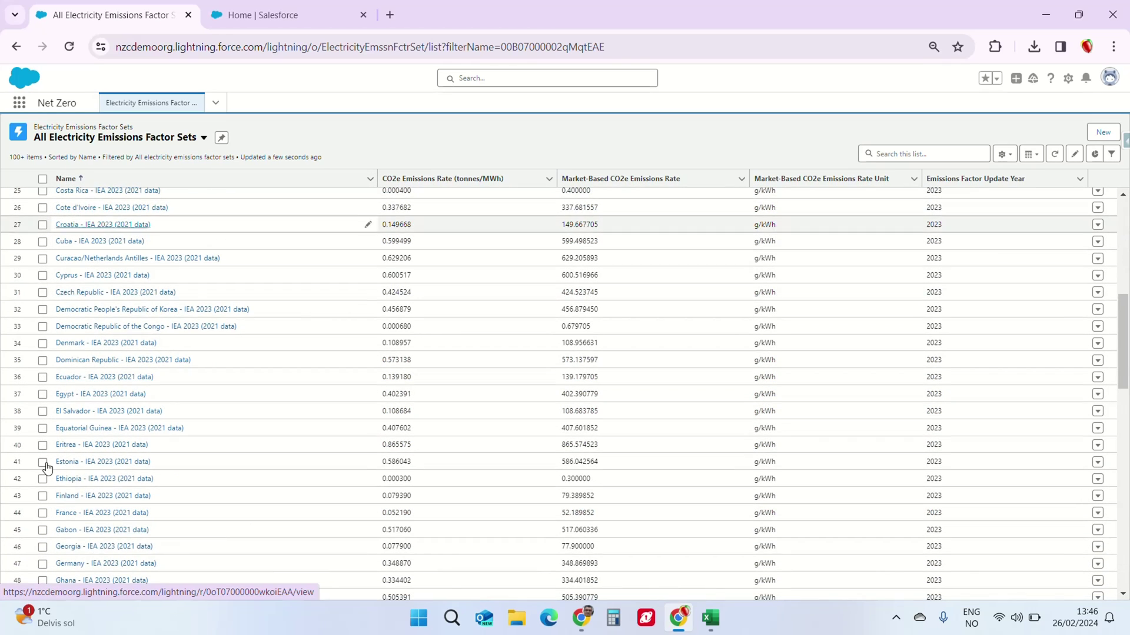
scroll(106, 503, "up", 1)
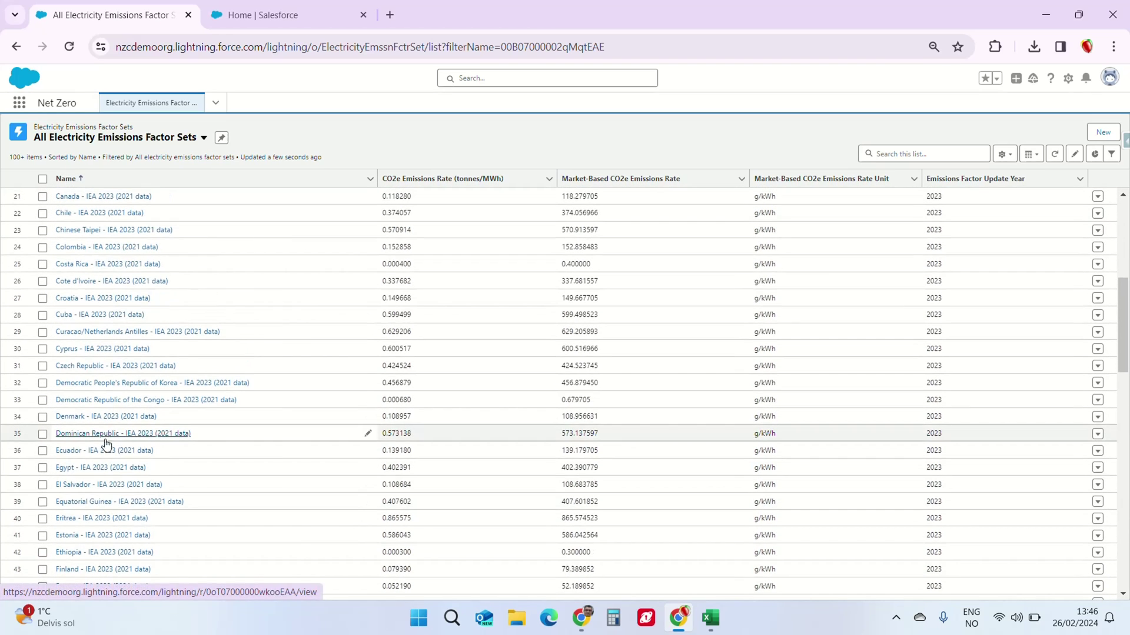
Open the Denmark - IEA 2023 (2021 data) record and check its location- and market-based CO2e rates of 108.956631 g/kWh.
left_click(75, 416)
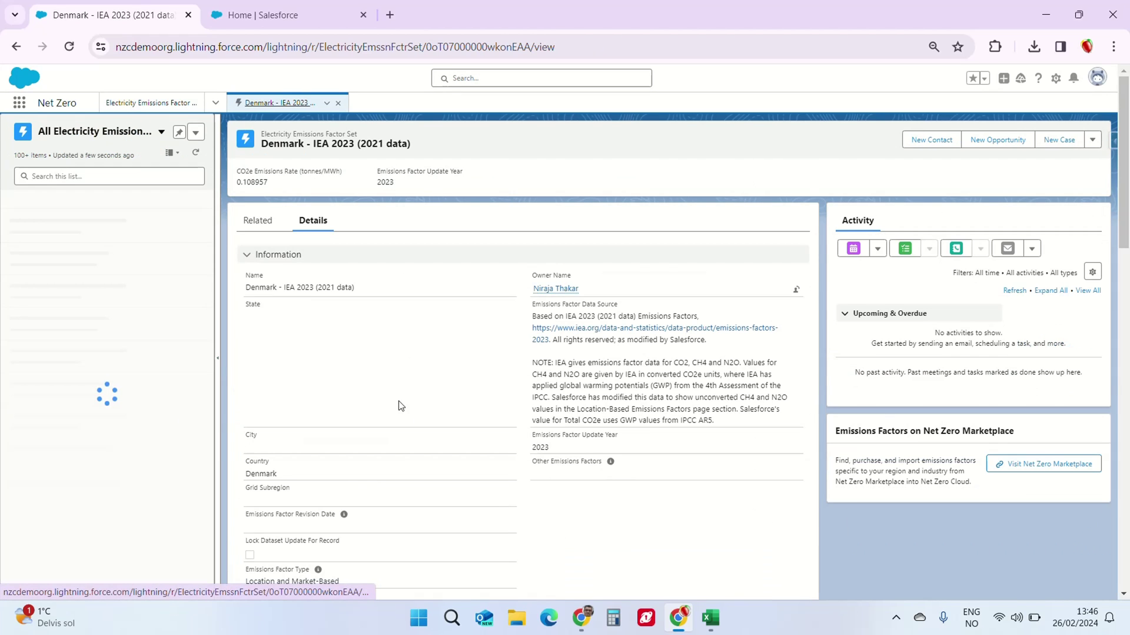
scroll(405, 497, "down", 1)
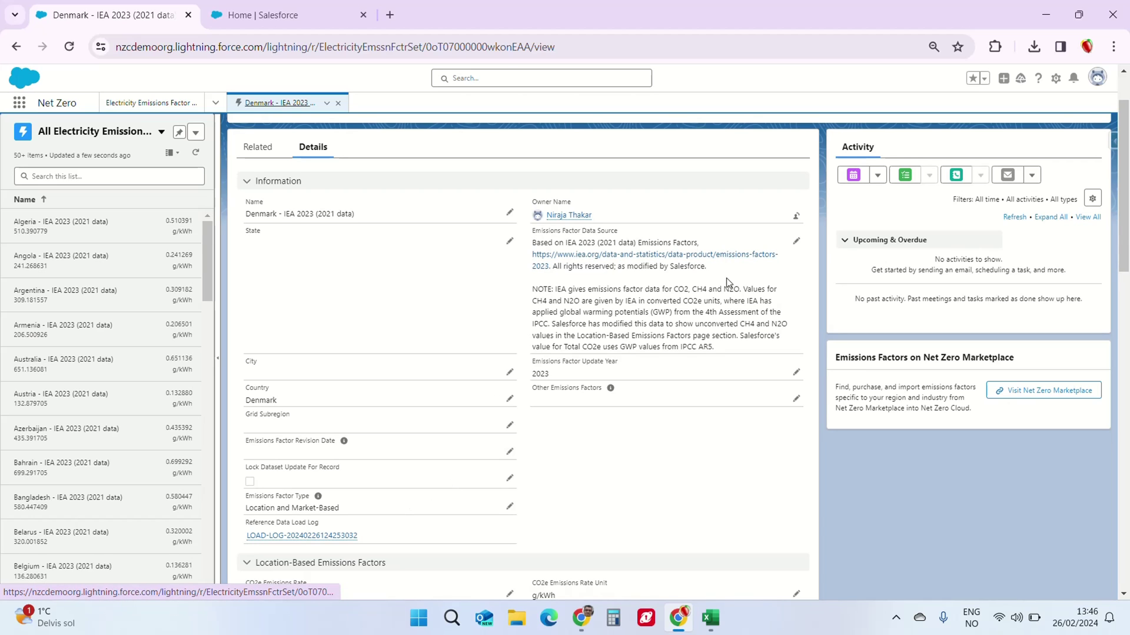
scroll(642, 423, "down", 1)
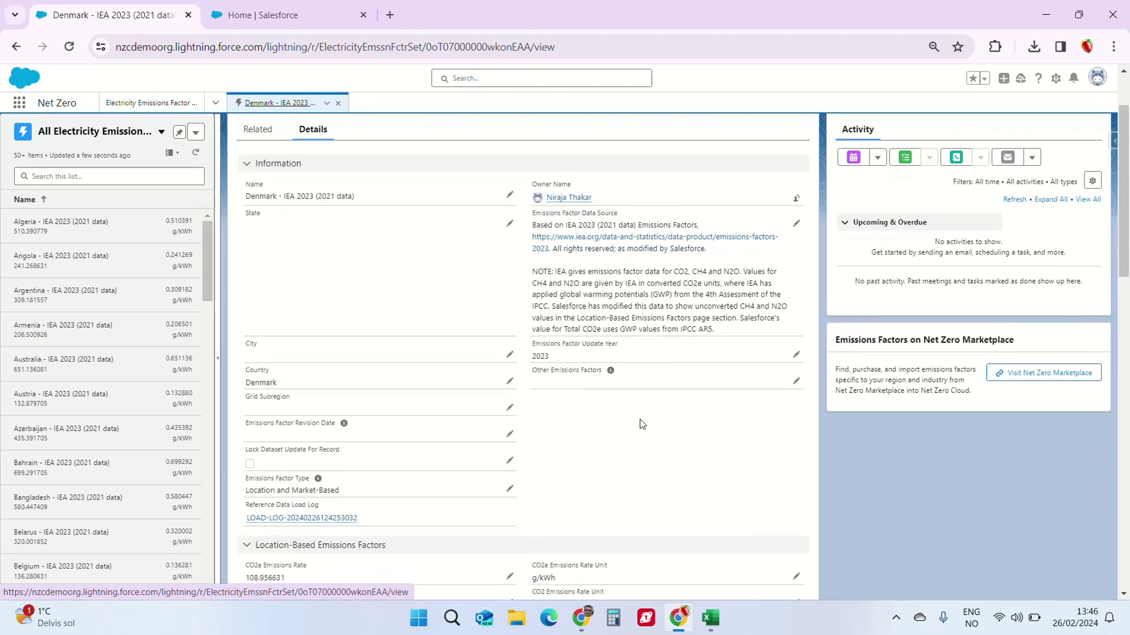
scroll(642, 423, "down", 3)
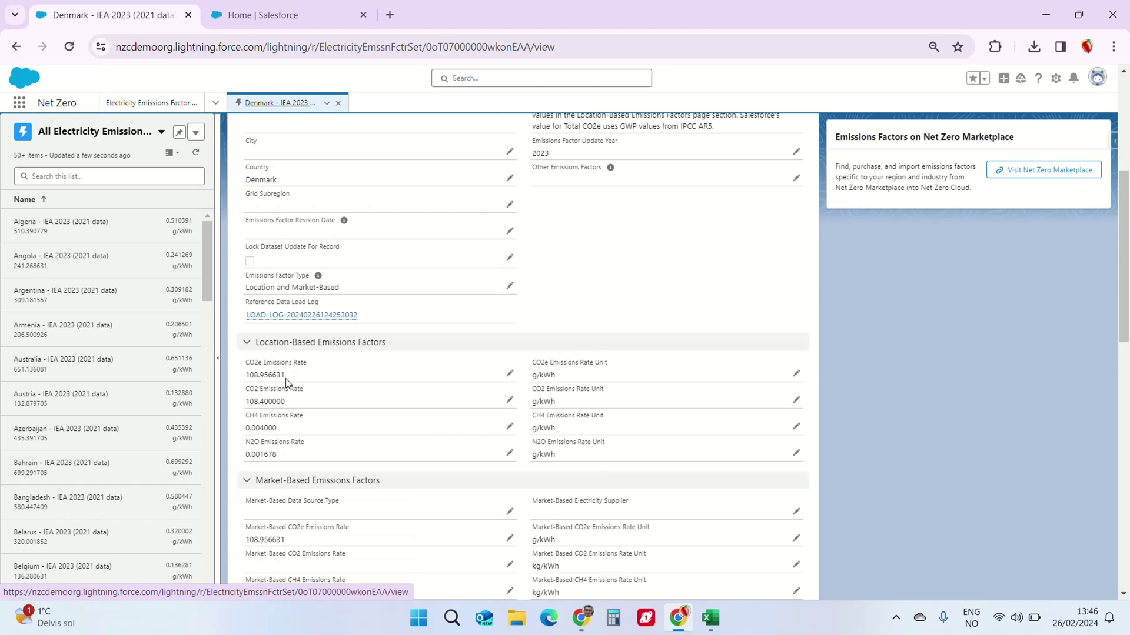
left_click_drag(284, 379, 243, 380)
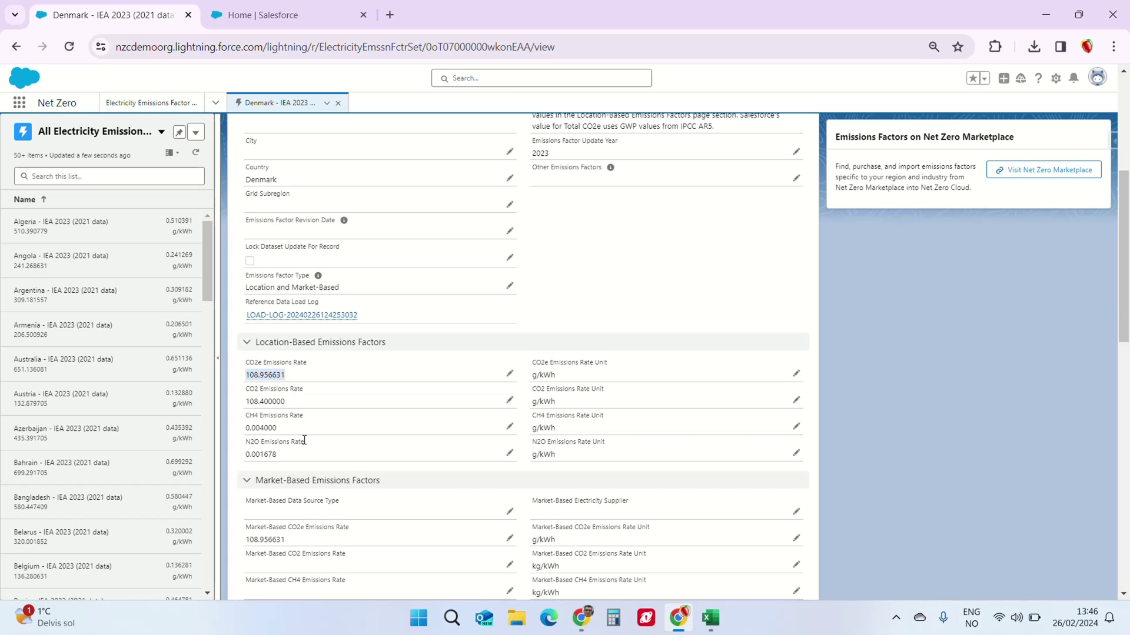
scroll(305, 440, "down", 1)
left_click_drag(306, 468, 247, 468)
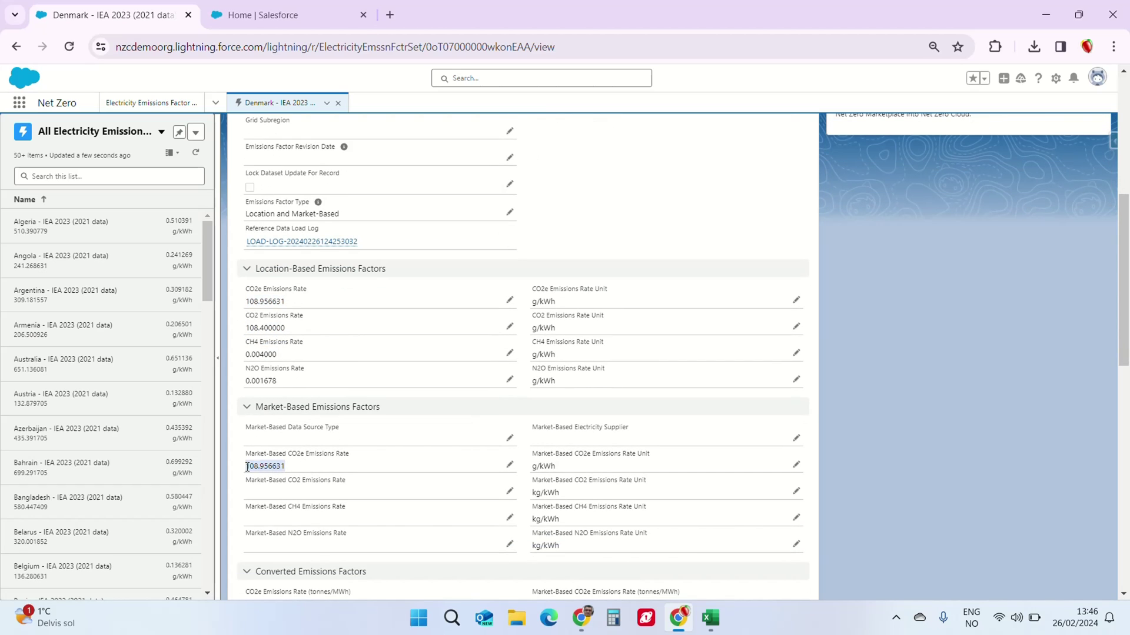
scroll(786, 299, "down", 1)
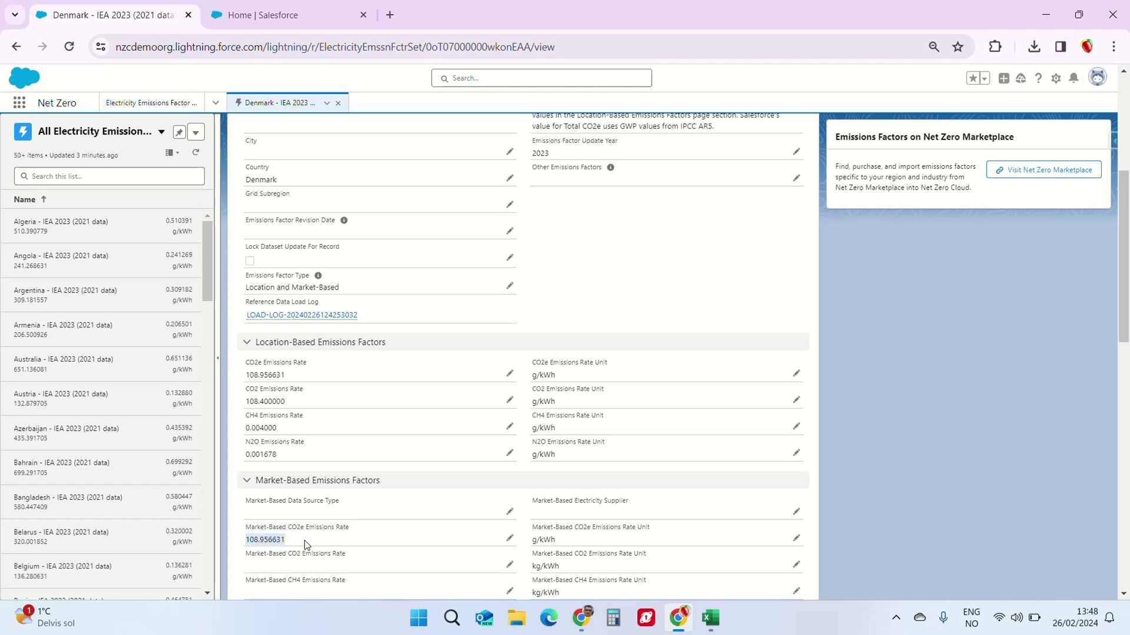
Close the Denmark record and show the All Other Emissions Factor Sets list view.
left_click(338, 103)
left_click(215, 103)
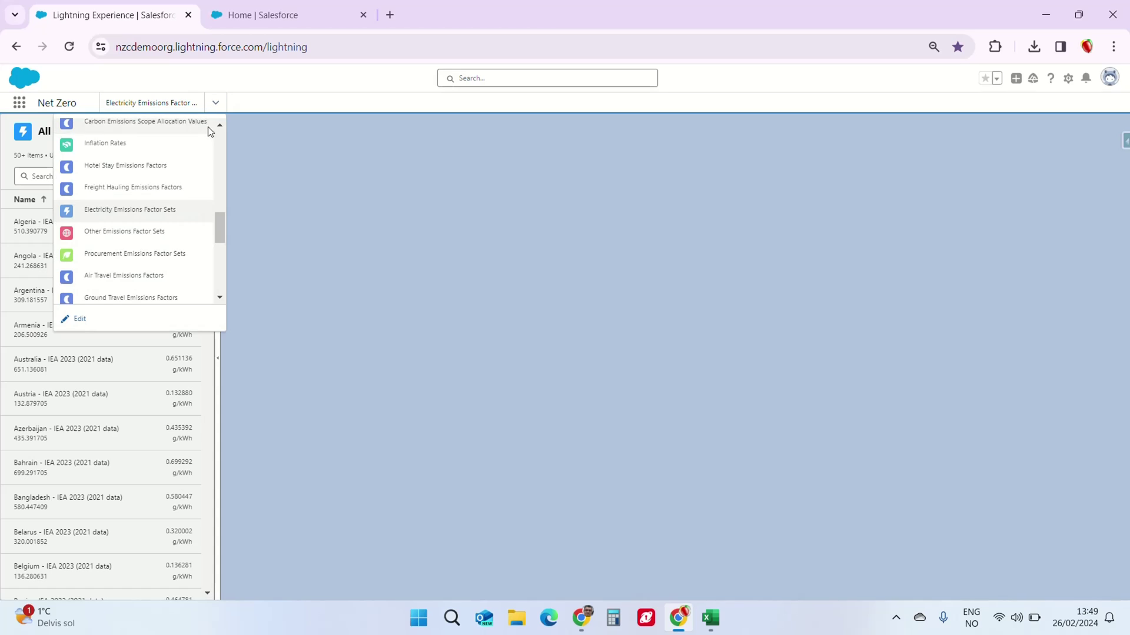
left_click(168, 233)
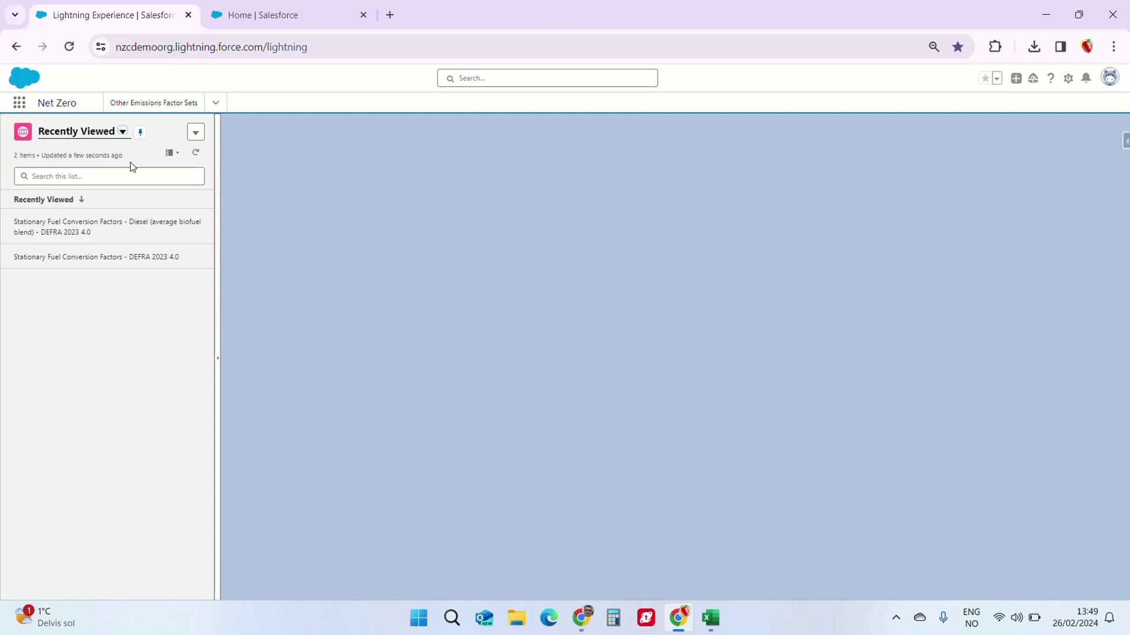
left_click(120, 133)
left_click(101, 170)
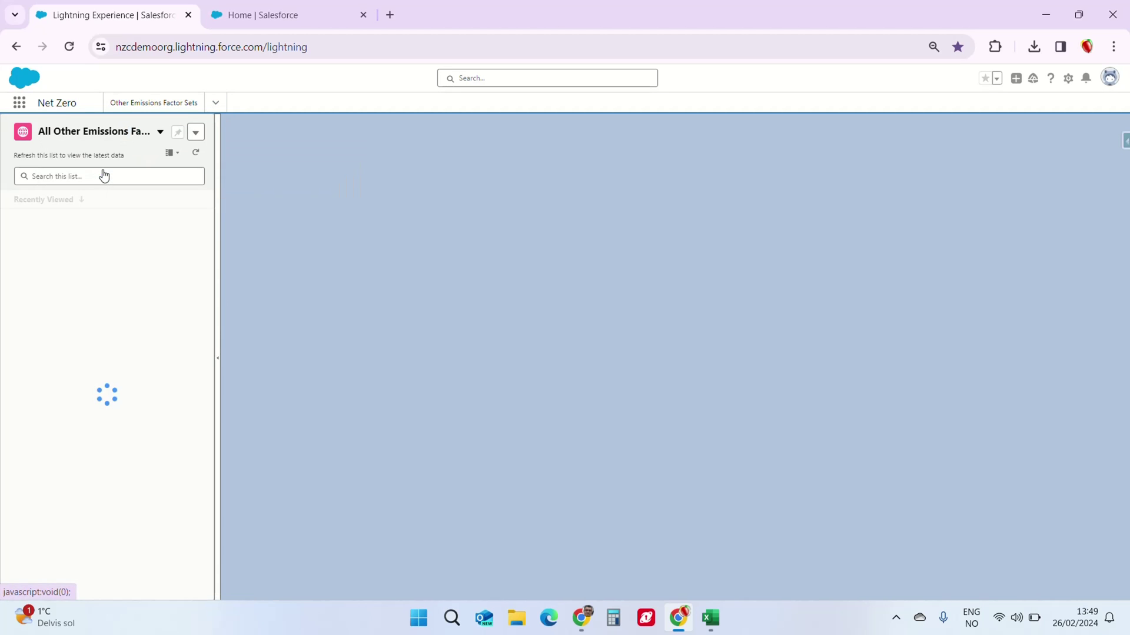
Open the Diesel (average biofuel blend) and Stationary Fuel Conversion Factors - DEFRA 2023 4.0 records.
left_click(207, 220)
left_click(217, 357)
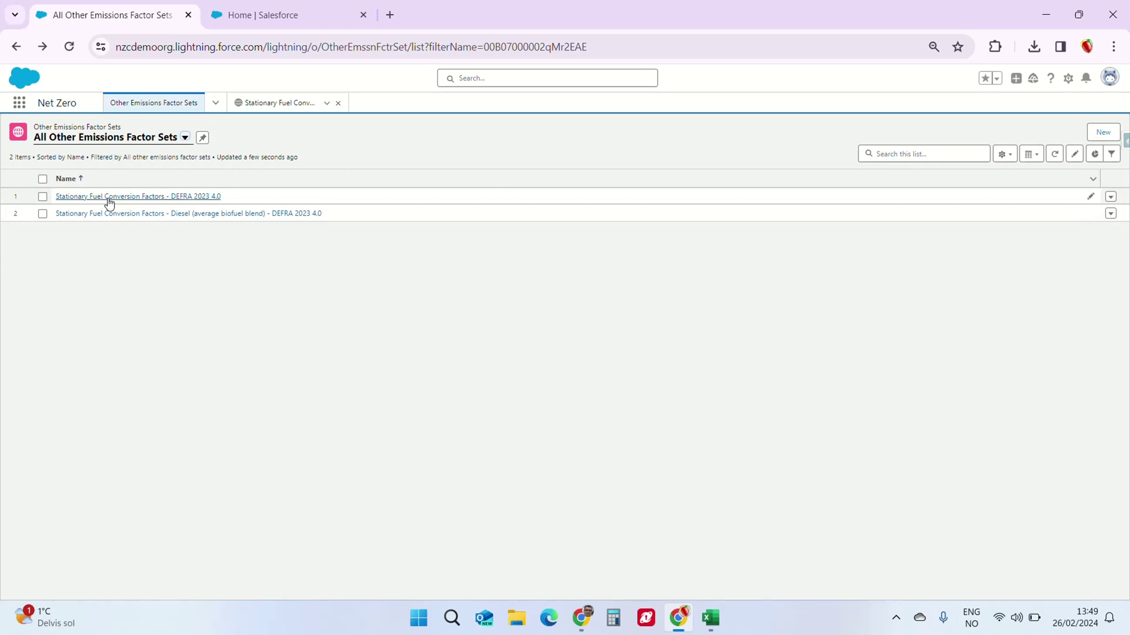
left_click(109, 198)
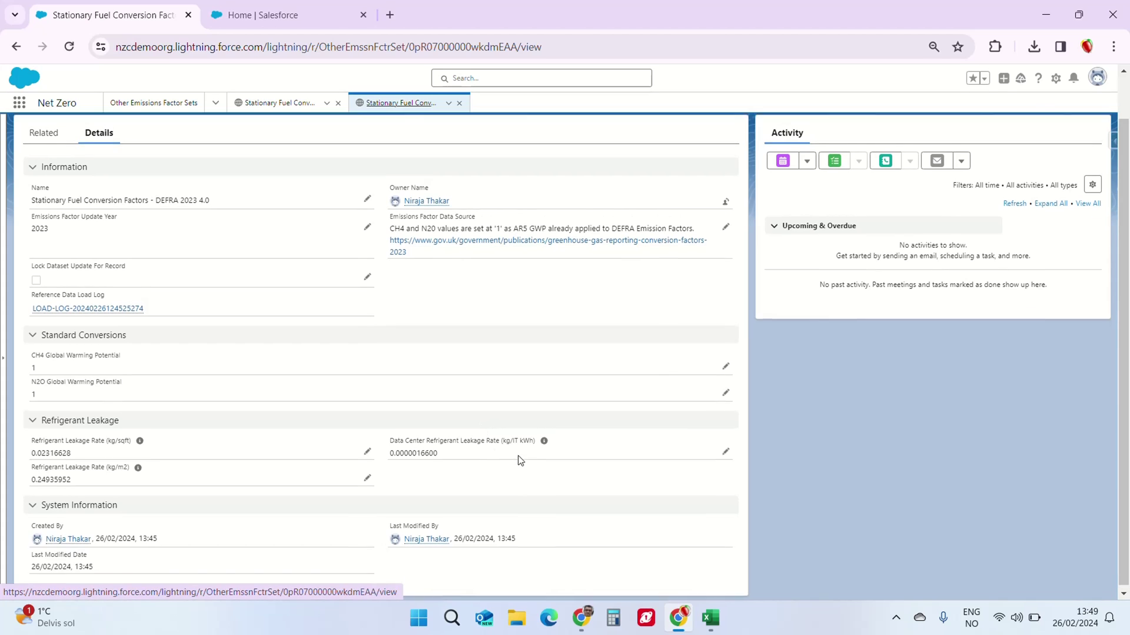
scroll(520, 461, "up", 1)
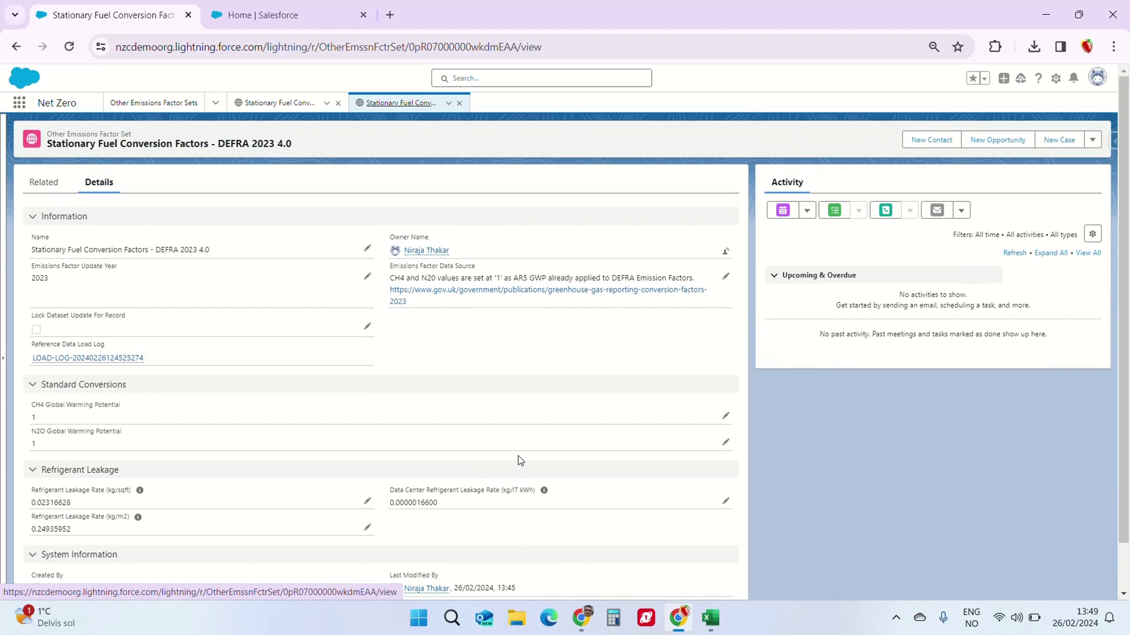
left_click(281, 104)
left_click(375, 105)
Go to the Net Zero home page, whose Recent Records list the DEFRA 2023 4.0 sets, Denmark, OEFSI-0000024 and OEFSI-0000023.
left_click(338, 103)
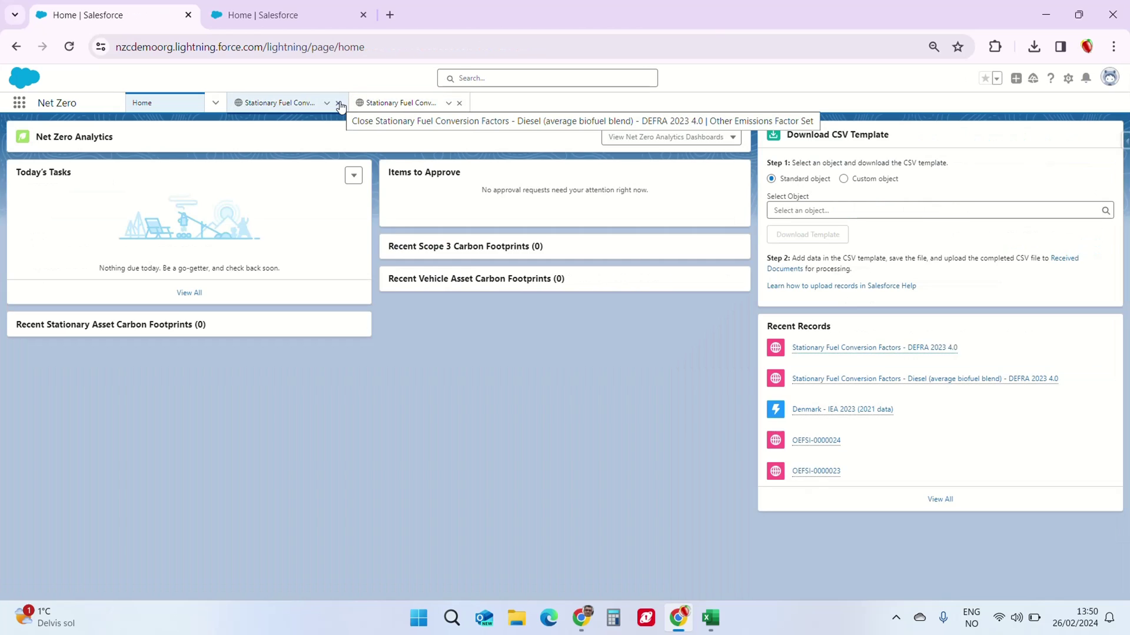